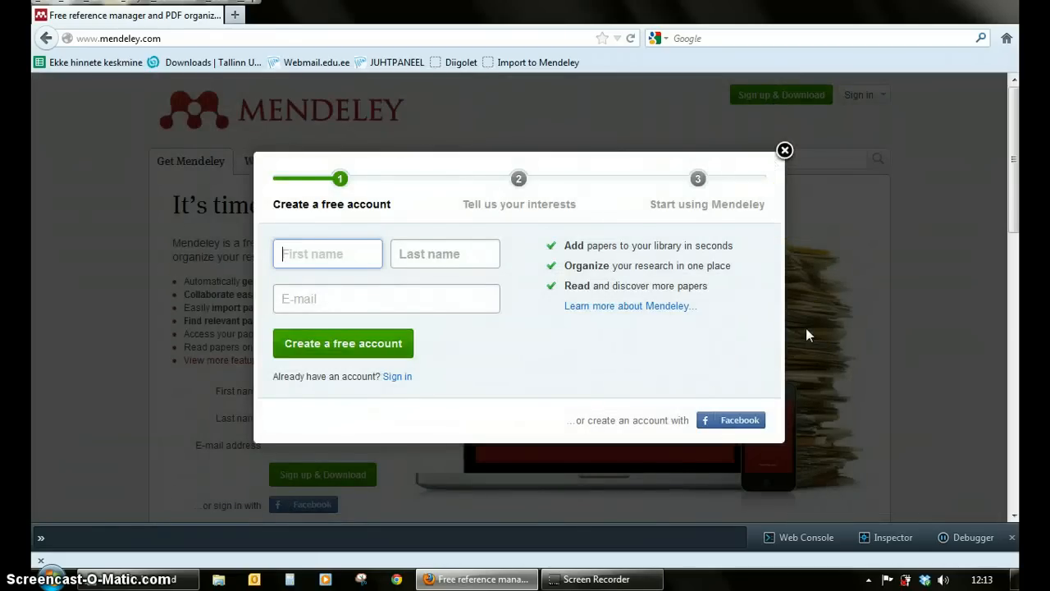
- Close the account sign-up form and launch Mendeley Desktop, leaving its window minimized
left_click(759, 486)
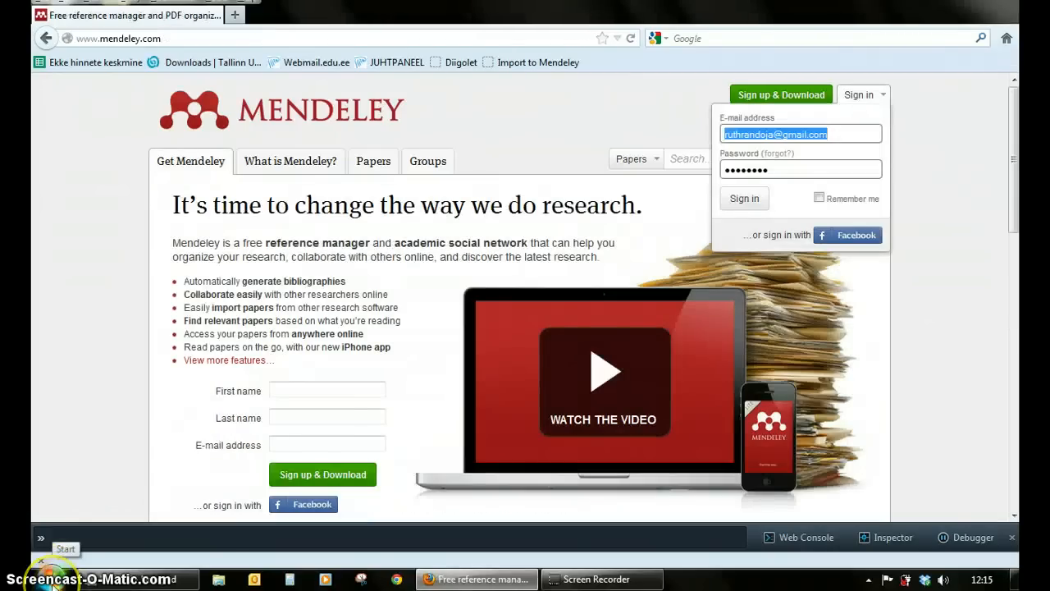
left_click(51, 578)
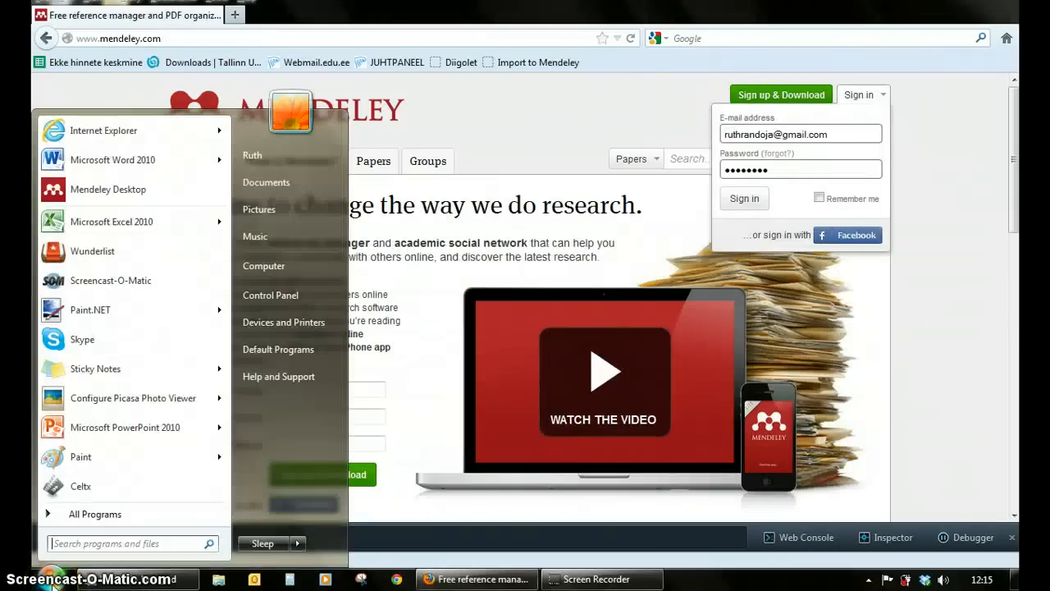
left_click(156, 189)
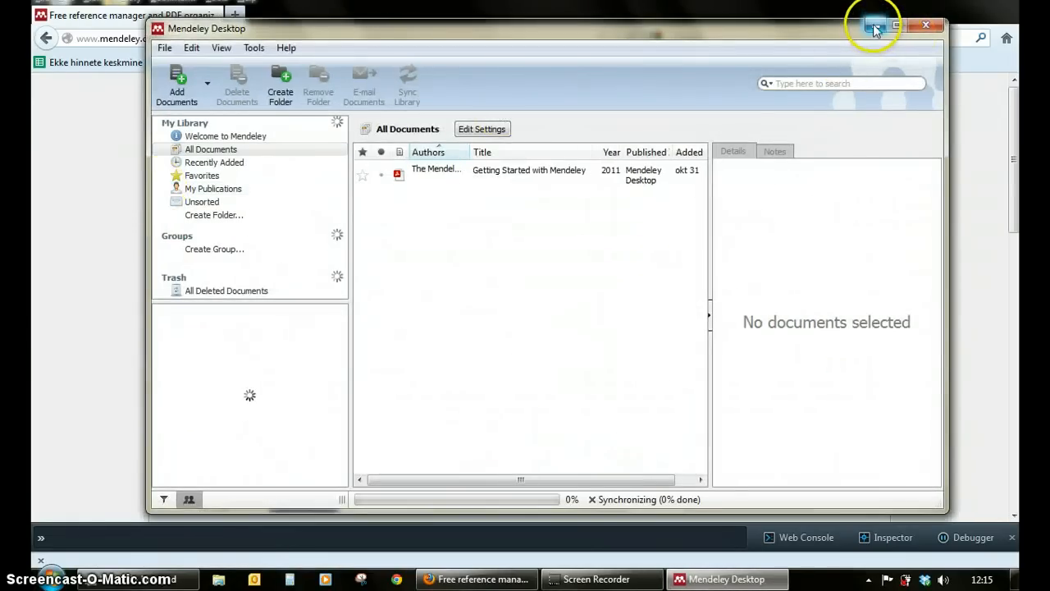
left_click(876, 26)
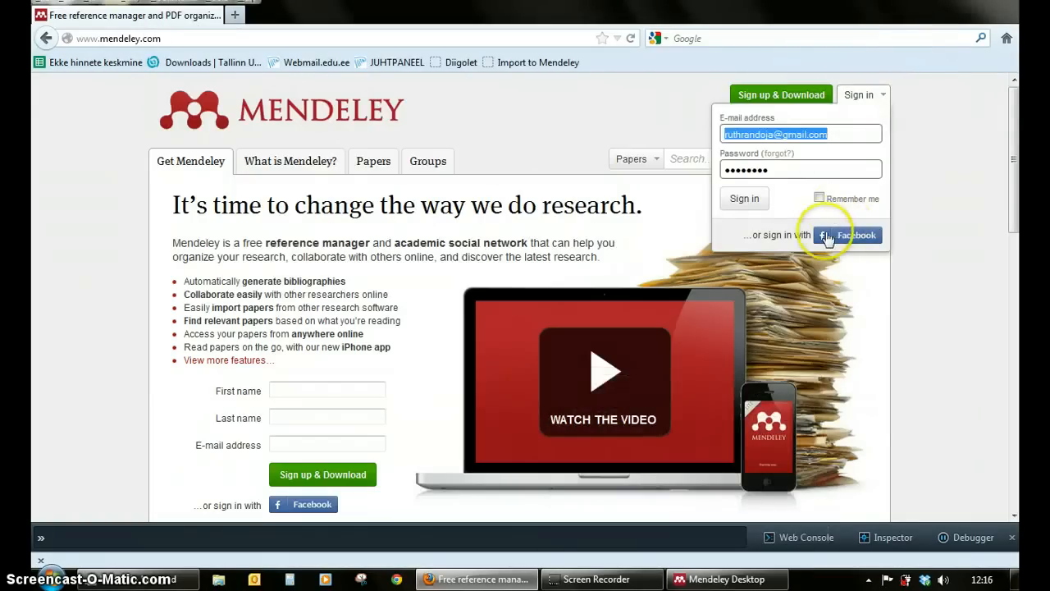
- Sign in to the Mendeley website with the filled-in credentials, without saving the password, and open My Library
left_click(744, 198)
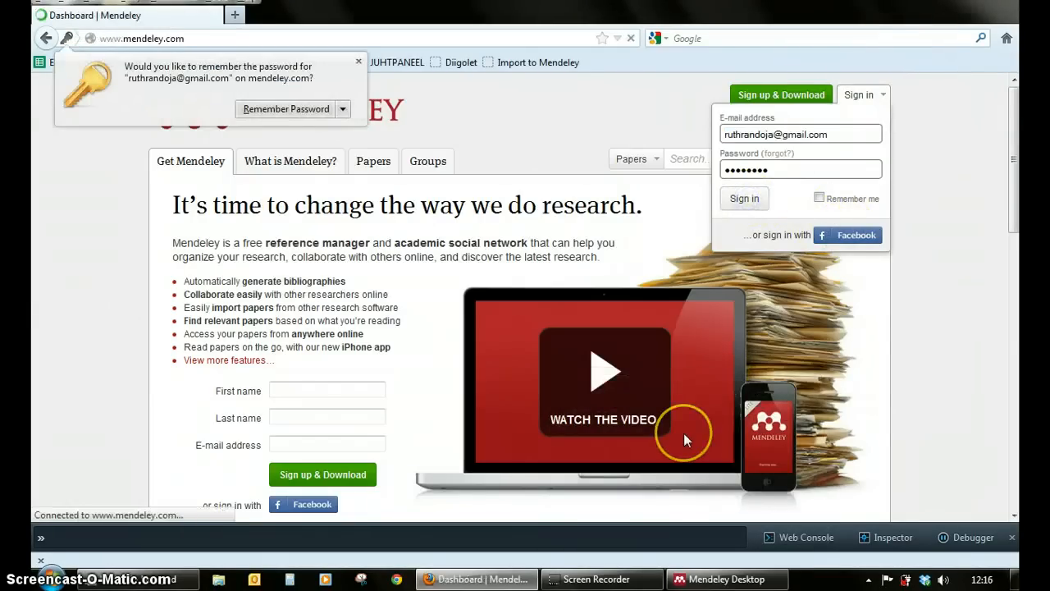
left_click(358, 62)
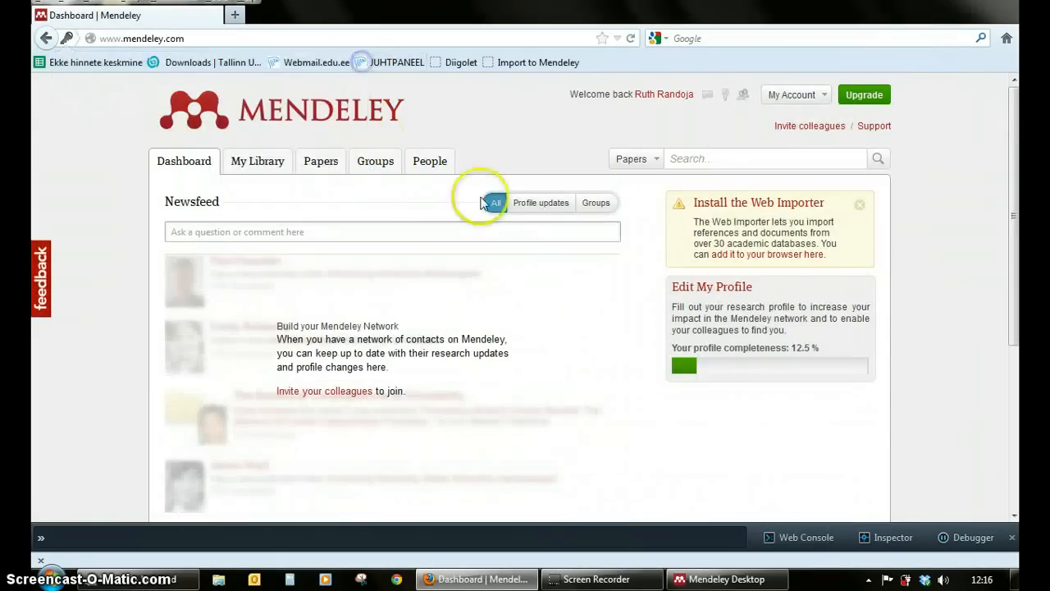
left_click(270, 165)
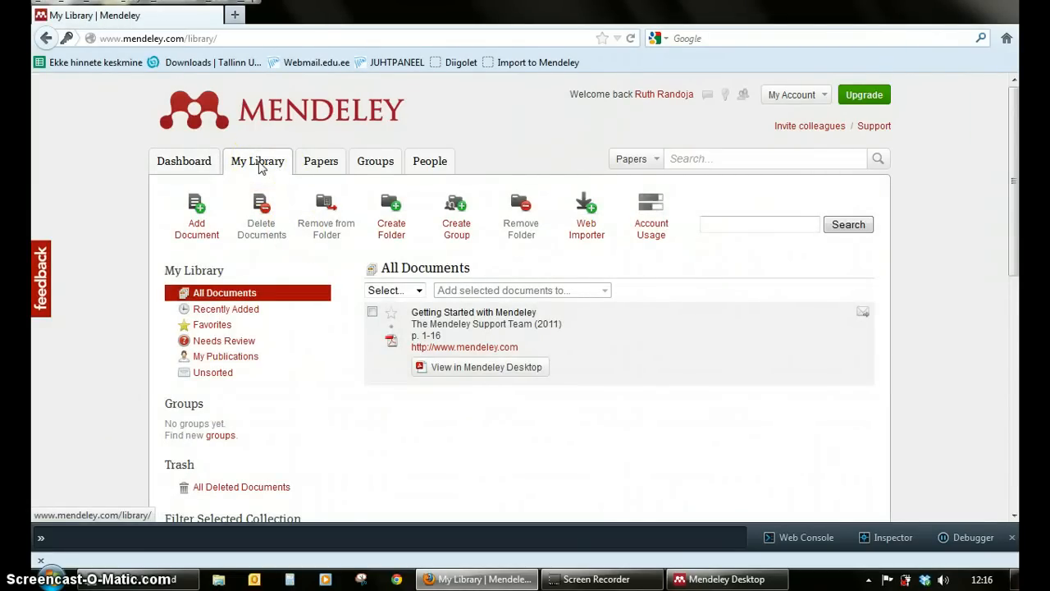
left_click(440, 369)
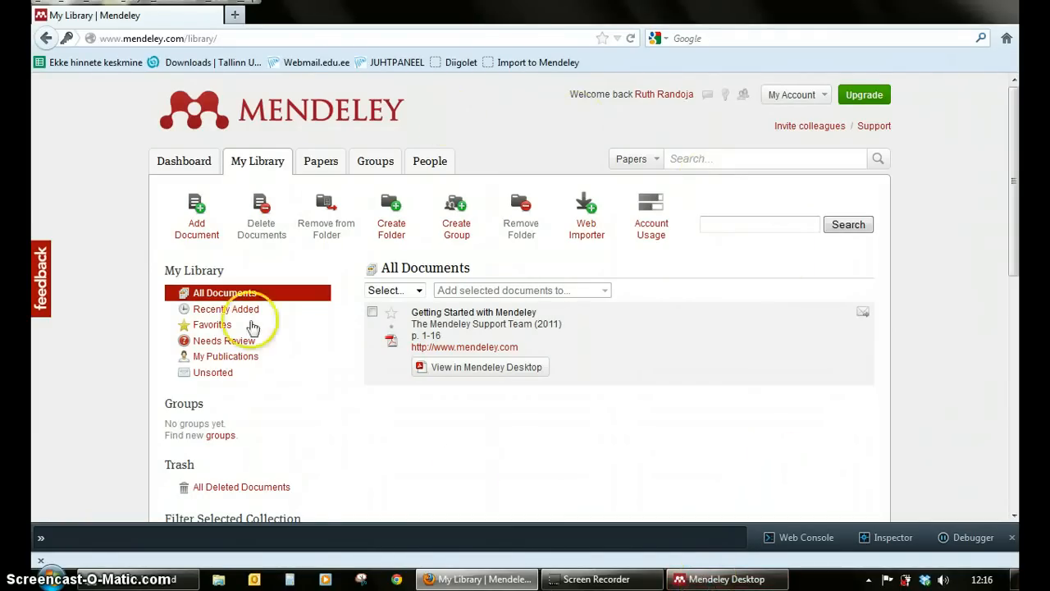
- Switch to Mendeley Desktop and synchronize the library with Mendeley Web, then hide its window
left_click(741, 581)
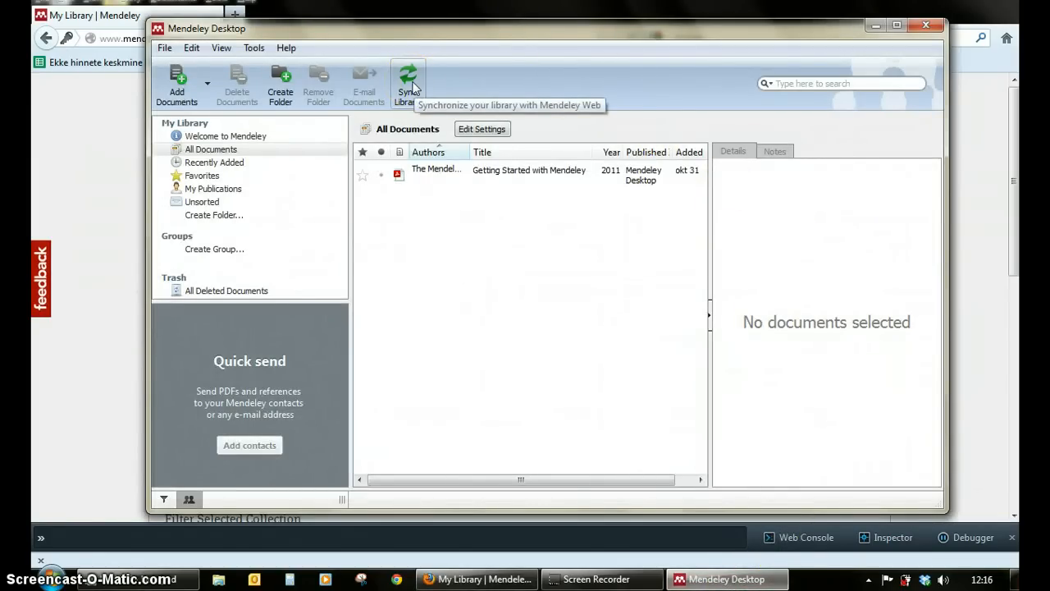
left_click(411, 87)
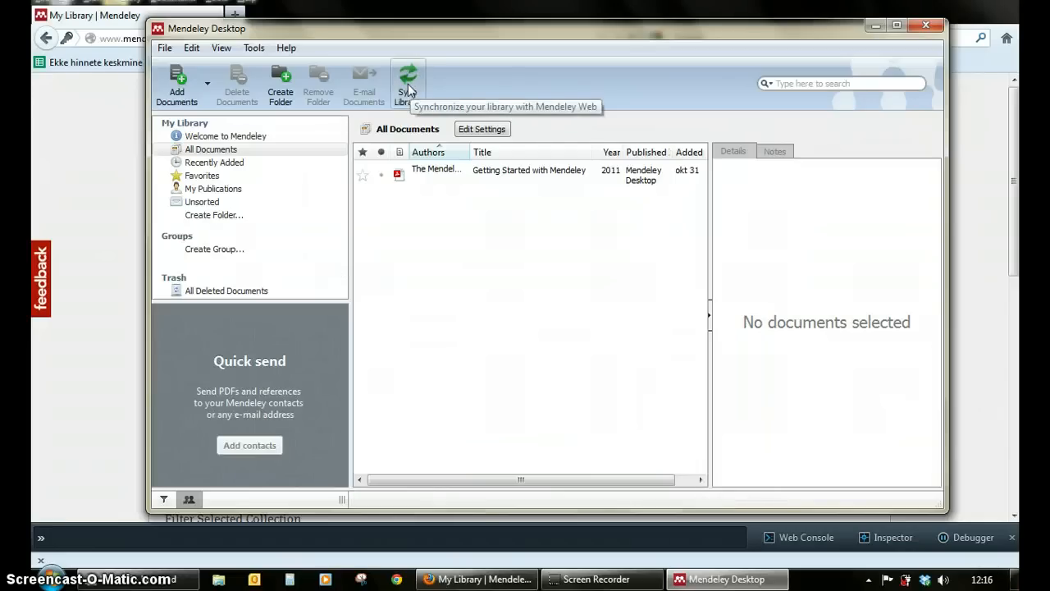
left_click(742, 580)
mouse_move(748, 587)
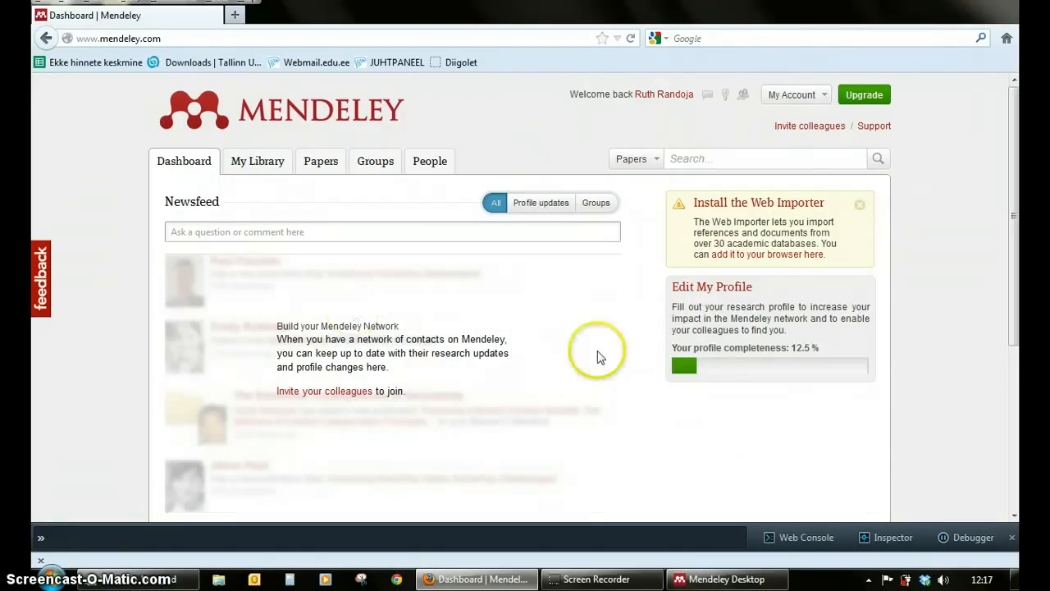
- Install the Web Importer by adding its Import to Mendeley link to the browser's bookmarks
left_click(804, 212)
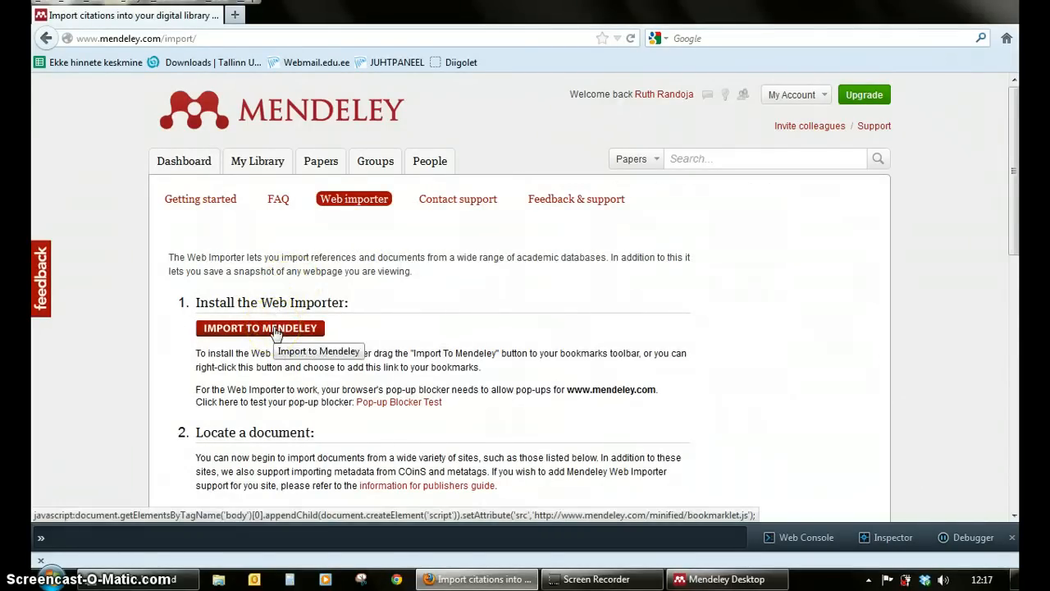
left_click_drag(276, 331, 566, 71)
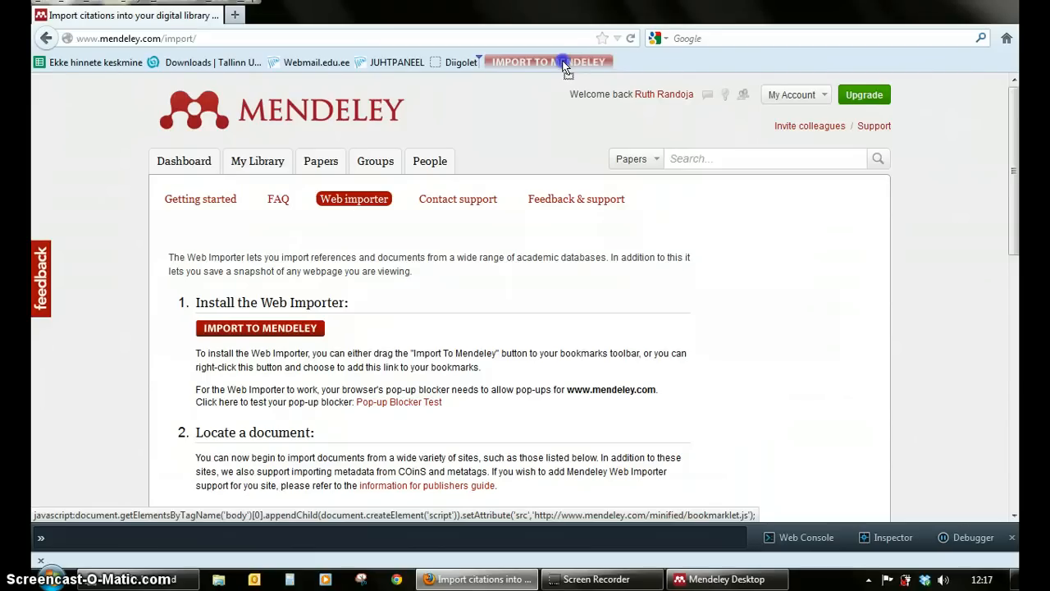
left_click_drag(565, 69, 565, 70)
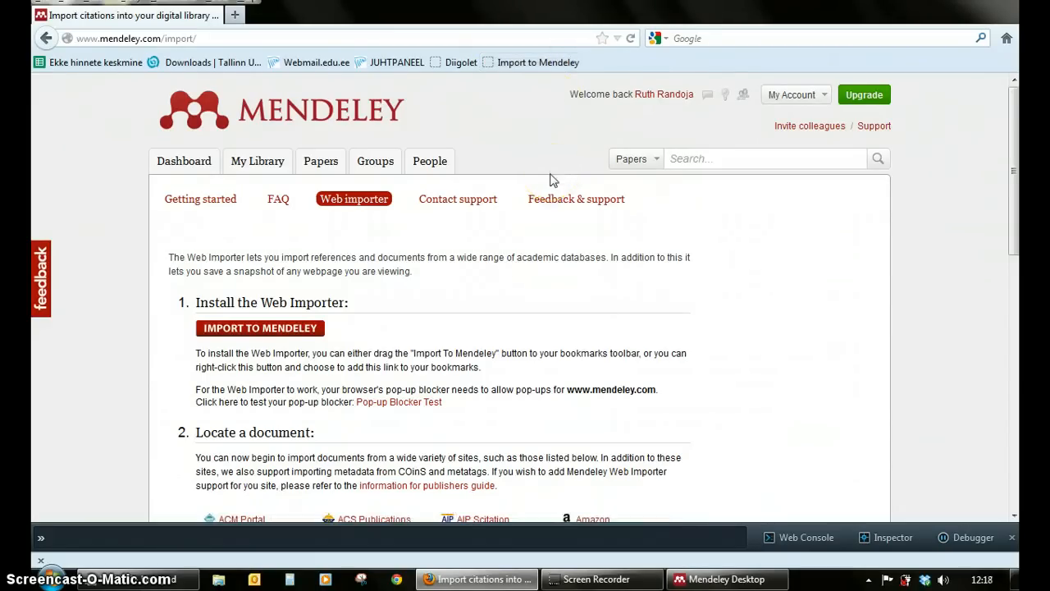
- View the document list in Mendeley Desktop alongside the web library and minimize the desktop window
left_click(483, 547)
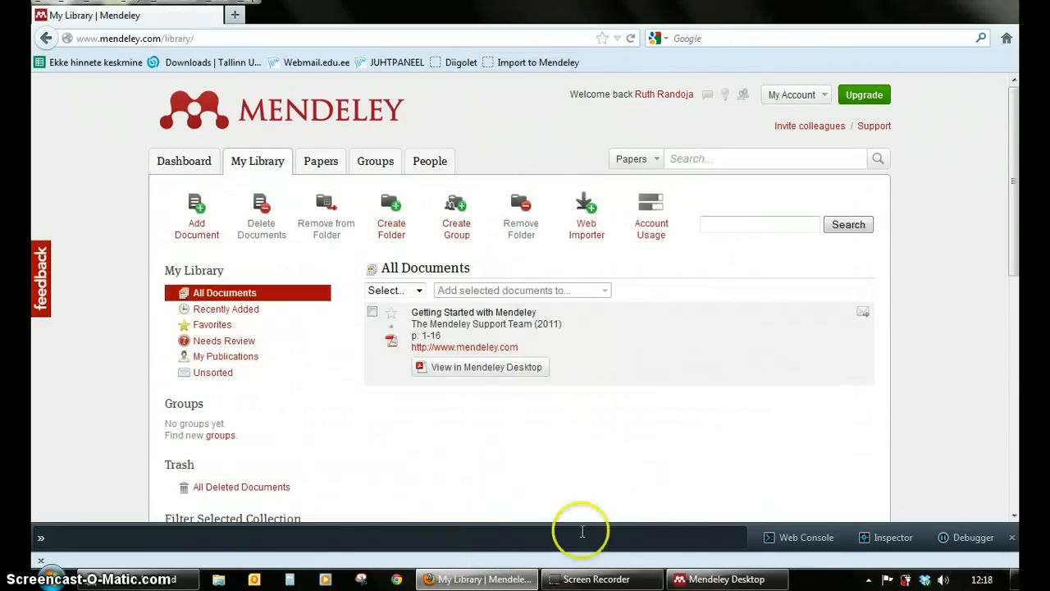
left_click(728, 579)
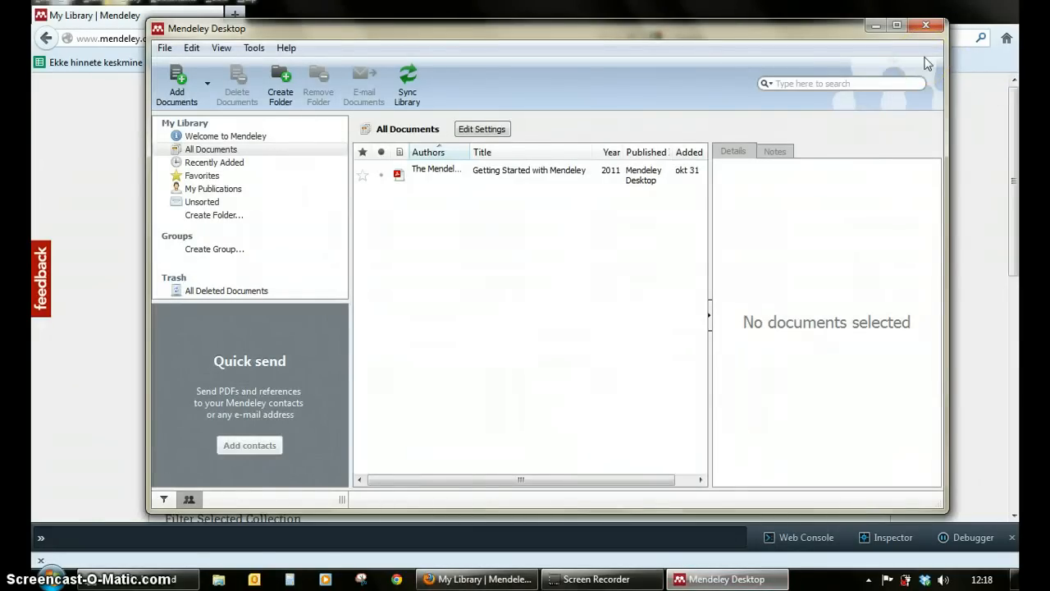
left_click(875, 26)
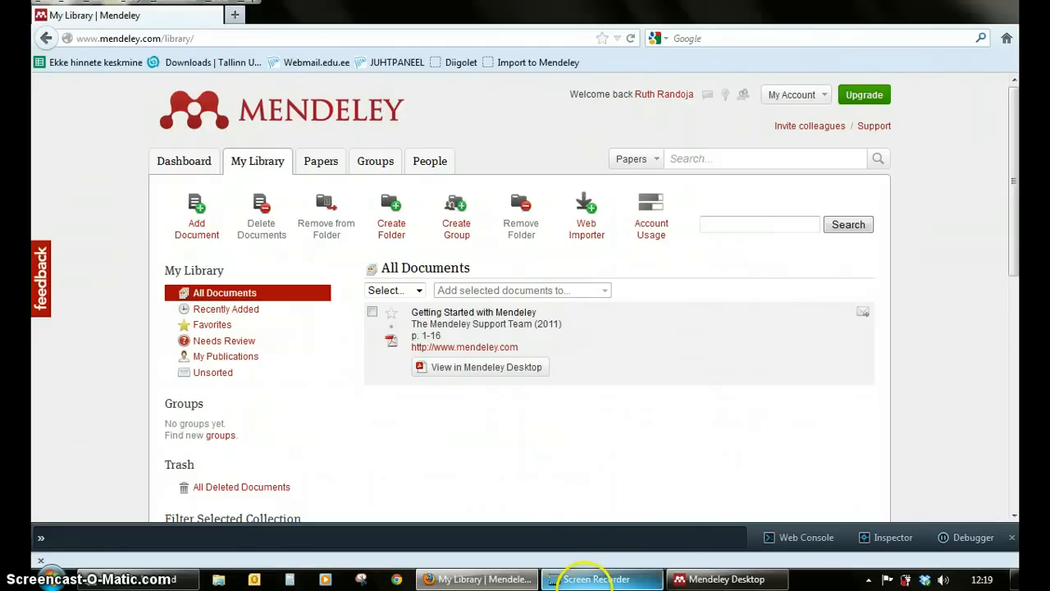
- Close the blank Microsoft Word document, Document1, before installing the plugin
mouse_move(779, 580)
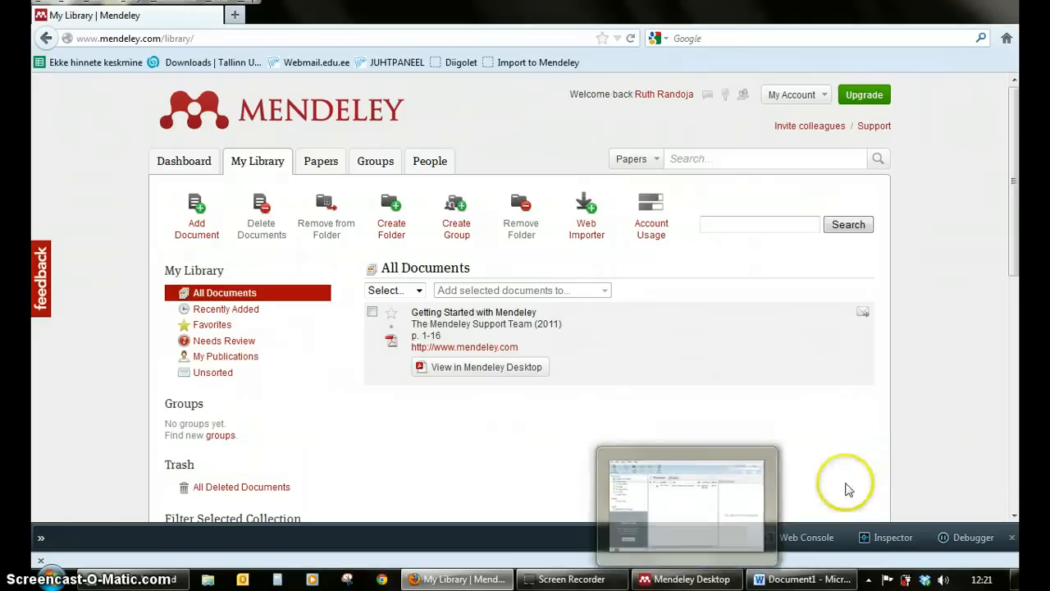
left_click(812, 580)
mouse_move(812, 583)
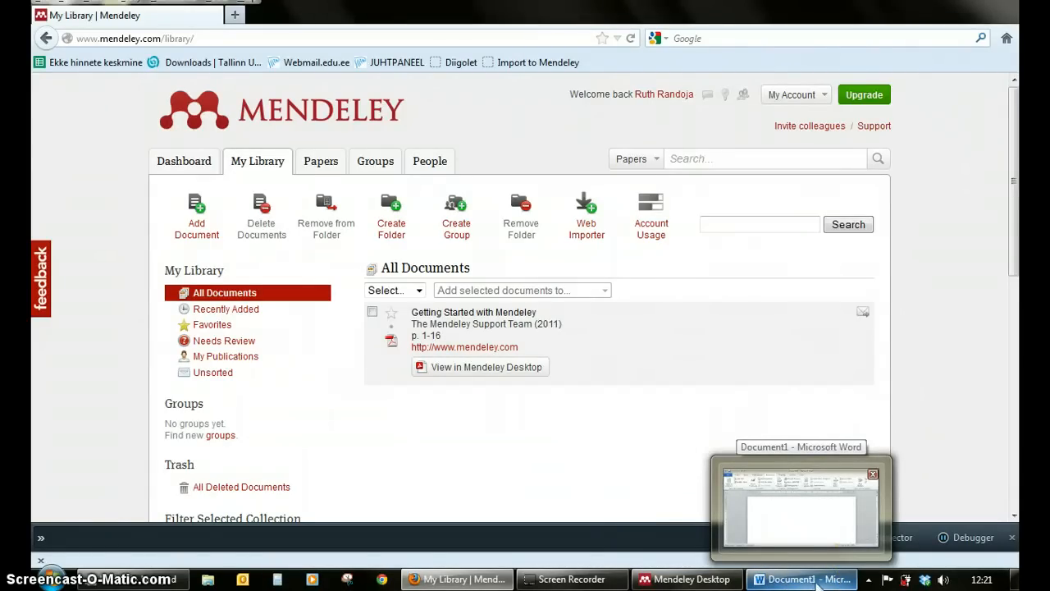
mouse_move(869, 469)
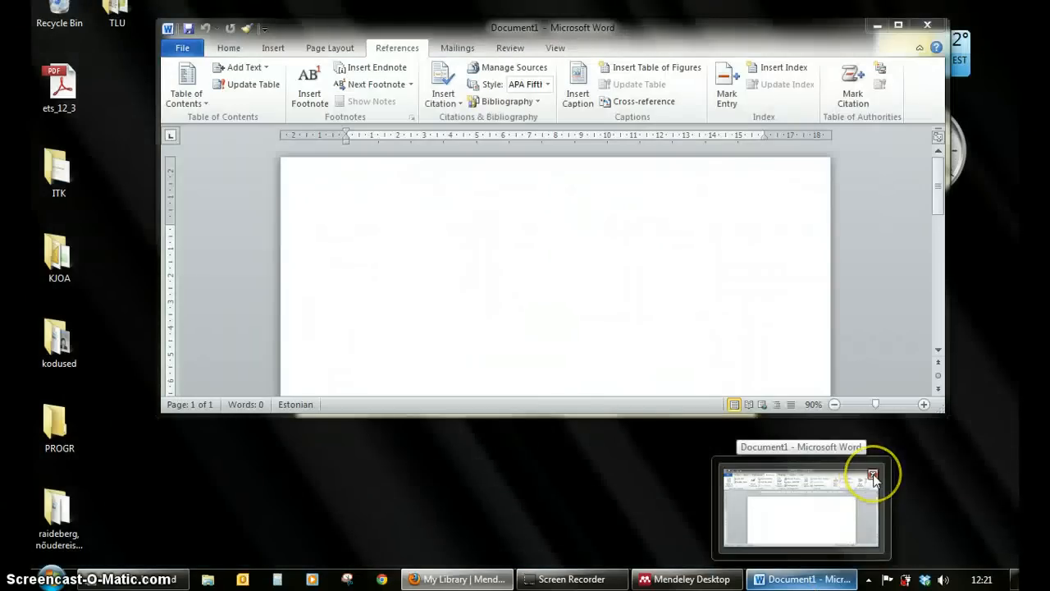
left_click(872, 476)
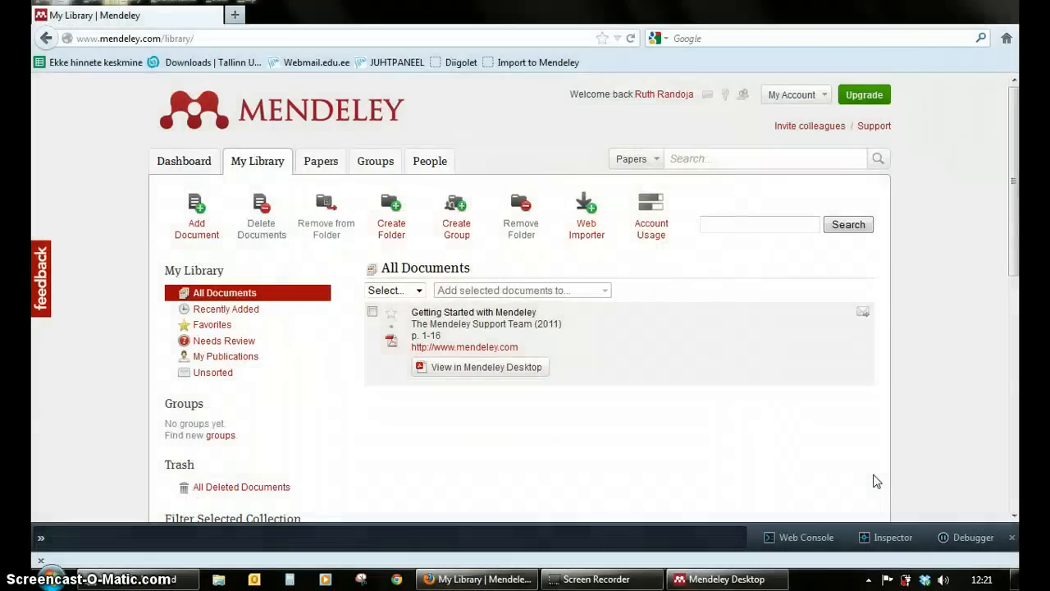
- Install the MS Word plugin from Mendeley Desktop and dismiss the installation message
left_click(719, 584)
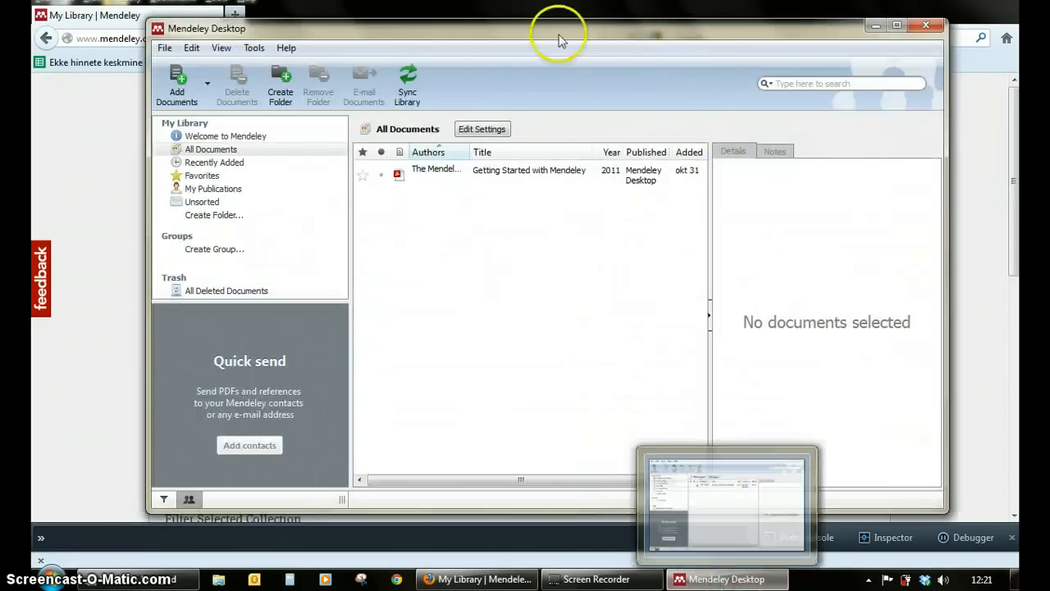
left_click(254, 49)
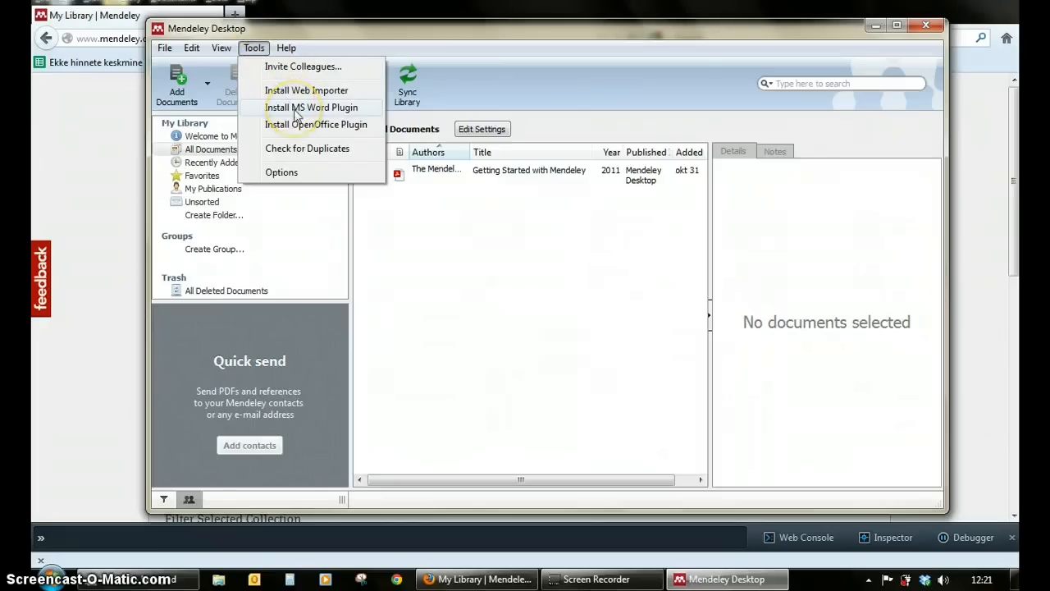
left_click(302, 108)
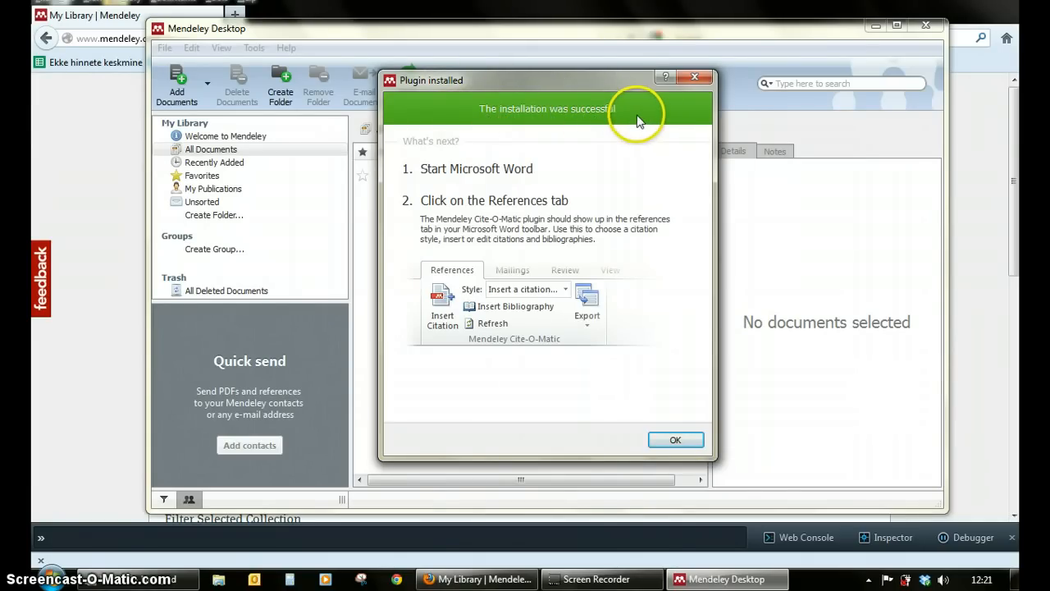
left_click(675, 441)
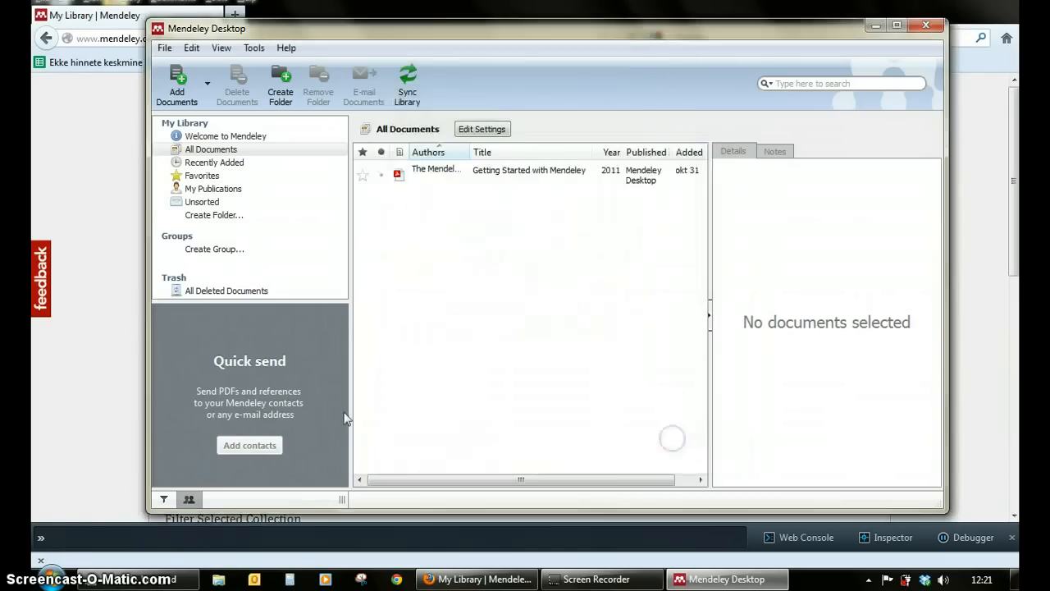
- Start Microsoft Word 2010 in a maximized window and display the Mendeley Cite-O-Matic reference tools
left_click(48, 576)
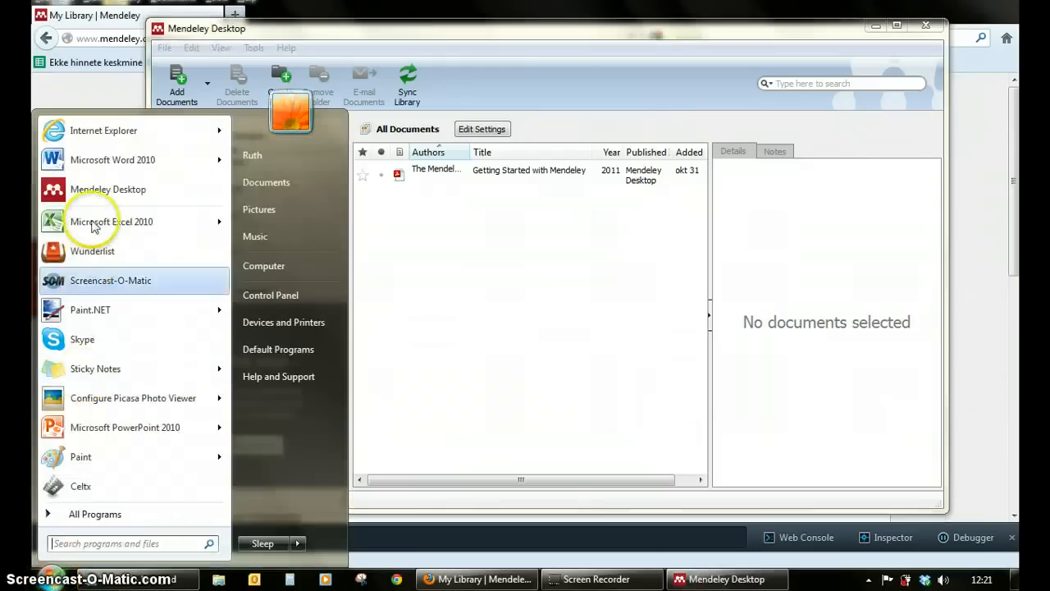
left_click(107, 159)
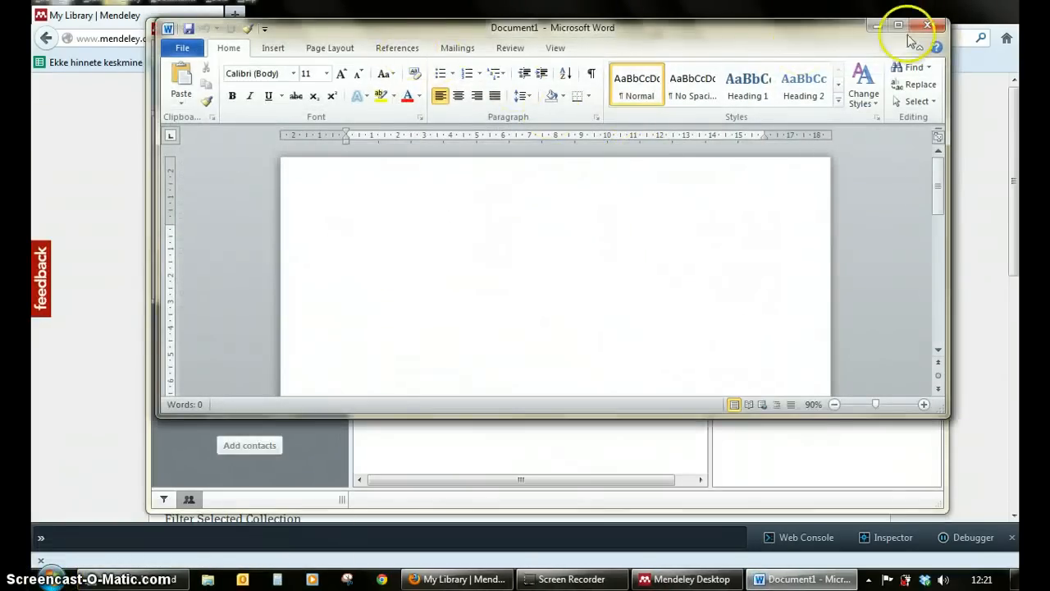
left_click(898, 25)
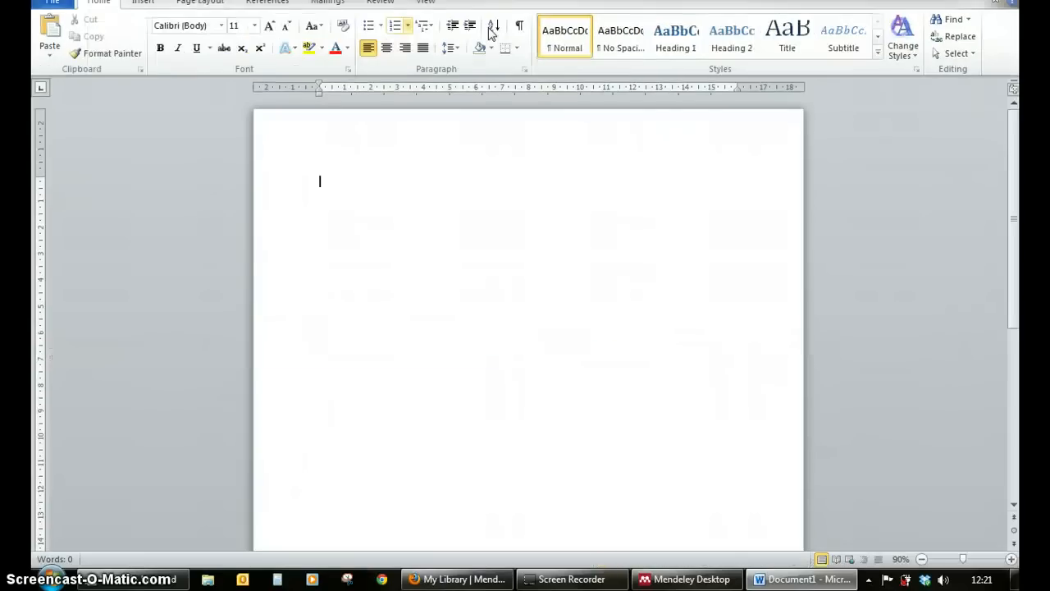
left_click(274, 5)
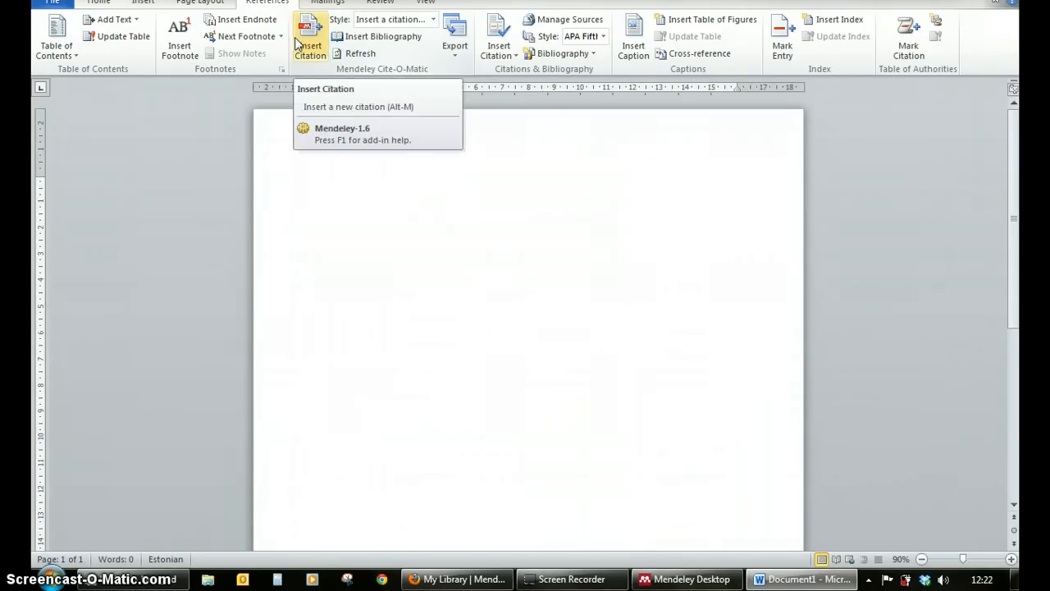
left_click(440, 244)
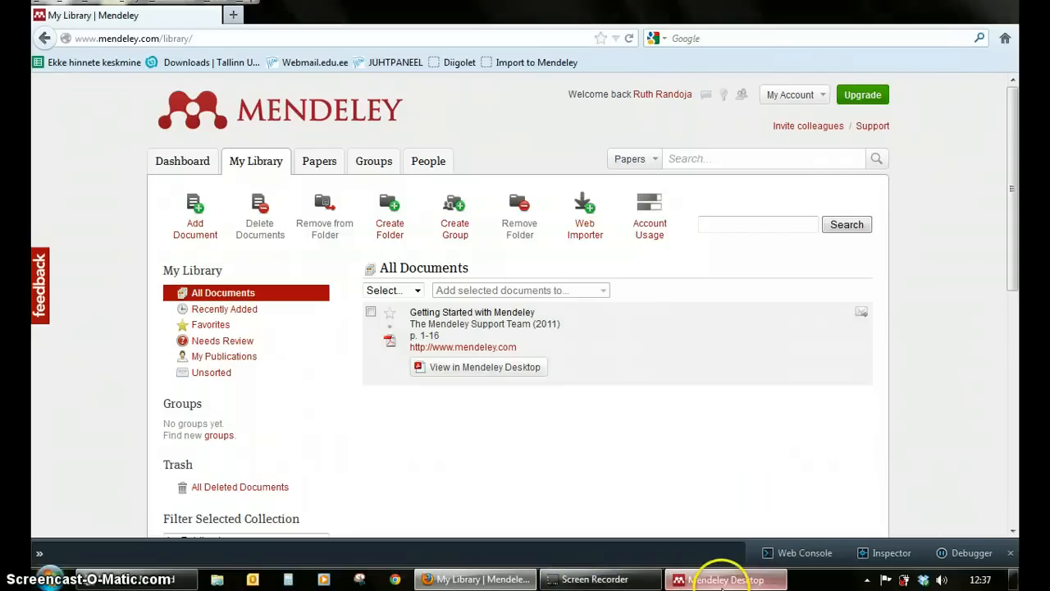
- Switch to Mendeley Desktop and import the ets_12_3 PDF from the desktop into All Documents
left_click(722, 578)
left_click(949, 2)
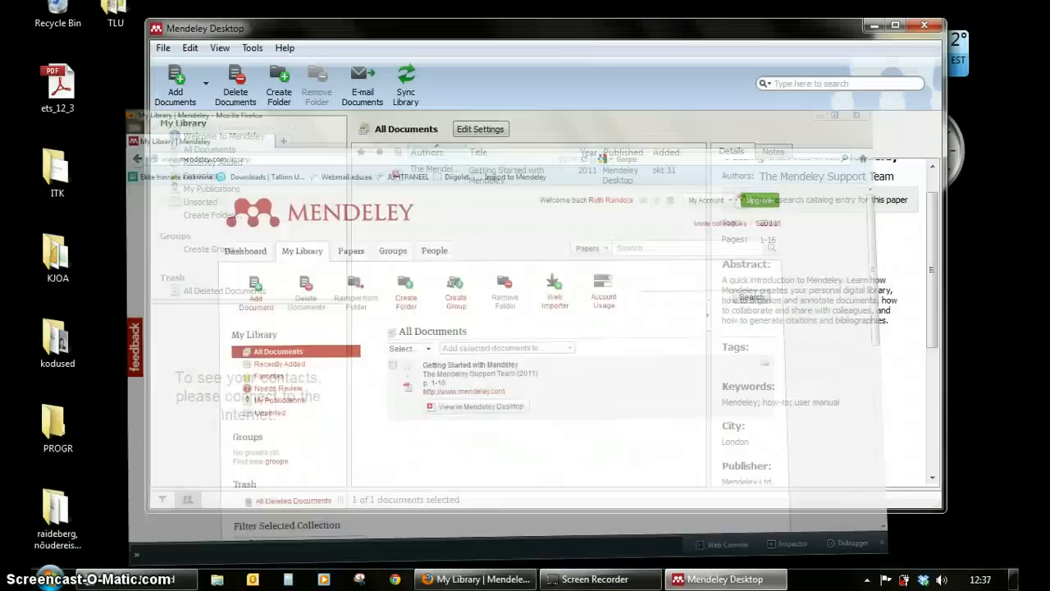
left_click(49, 93)
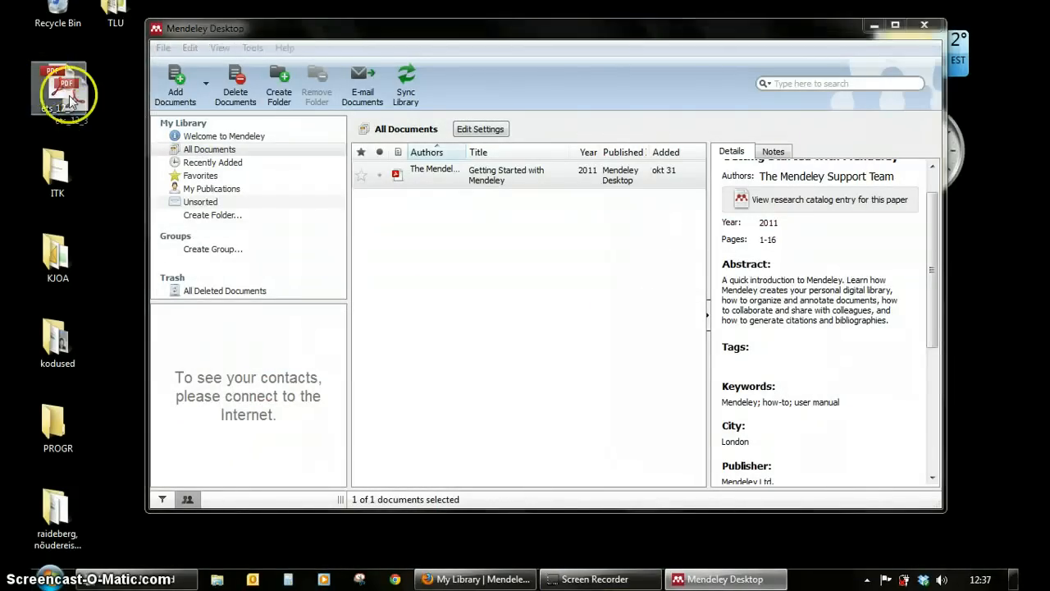
left_click_drag(49, 93, 402, 220)
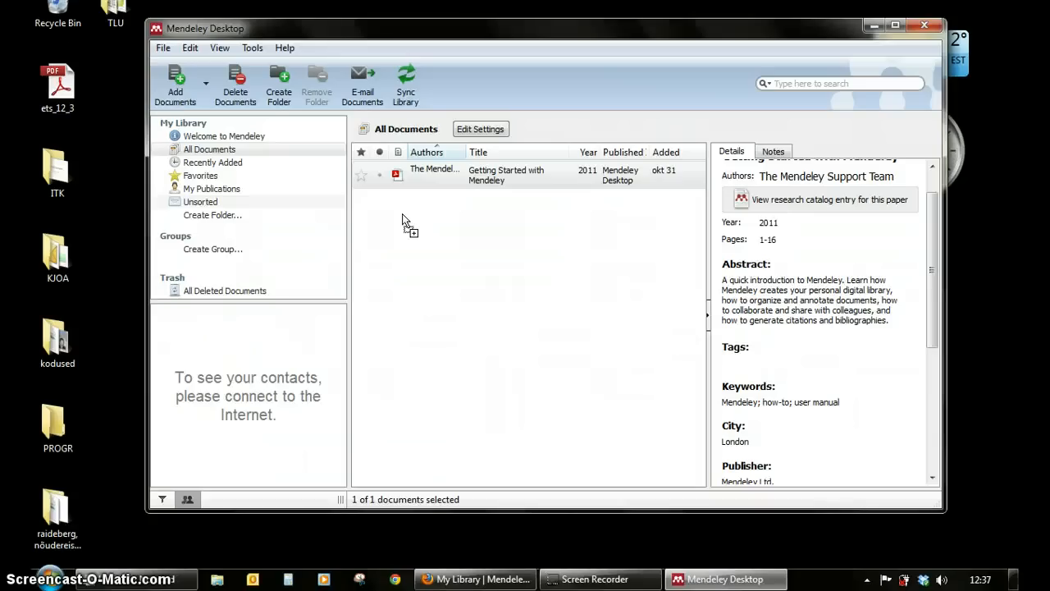
left_click(477, 239)
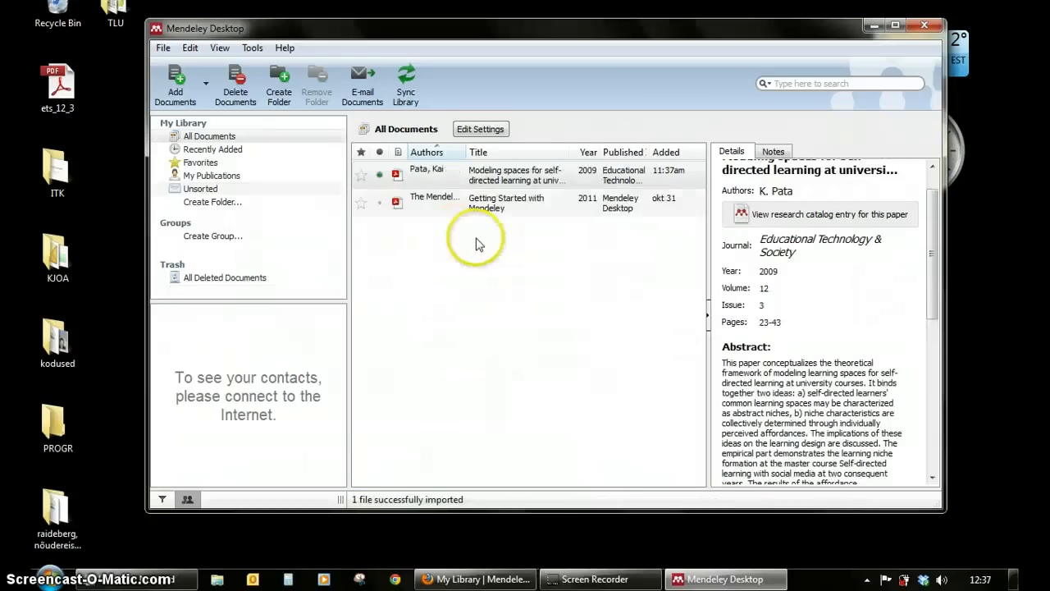
- Examine the imported 2009 paper's document type, authors, journal, year, pages and abstract in its details
left_click(476, 176)
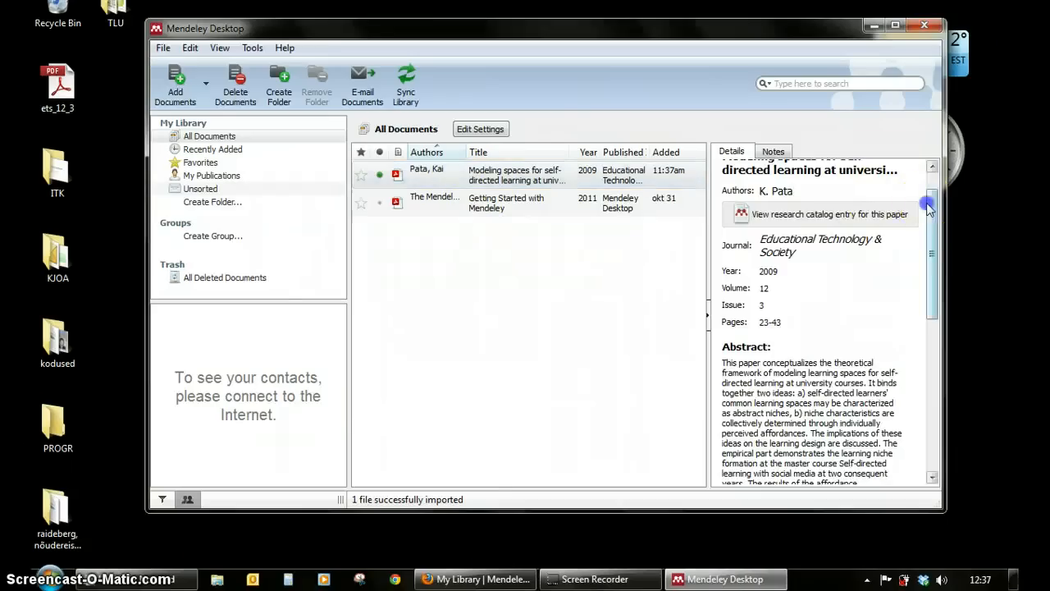
left_click_drag(931, 206, 935, 180)
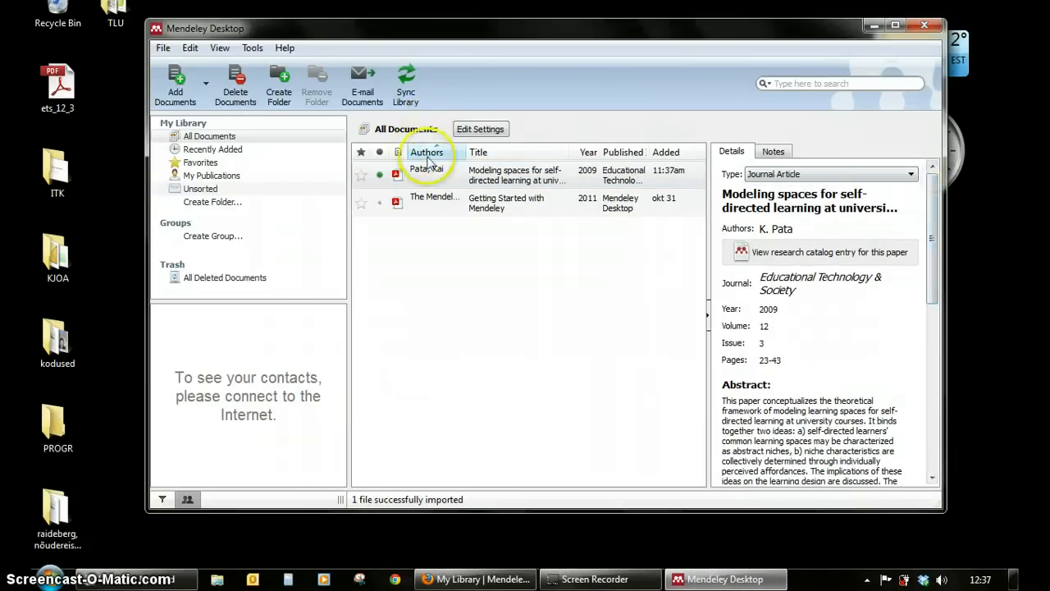
mouse_move(932, 174)
left_mouse_down()
mouse_move(932, 358)
mouse_move(940, 179)
left_mouse_up()
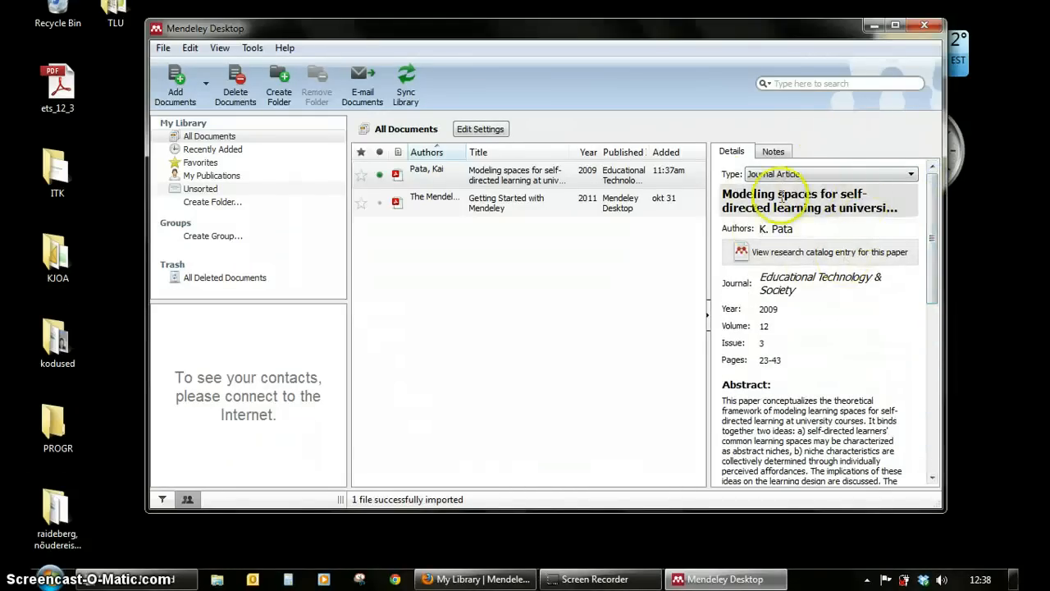
left_click(650, 168)
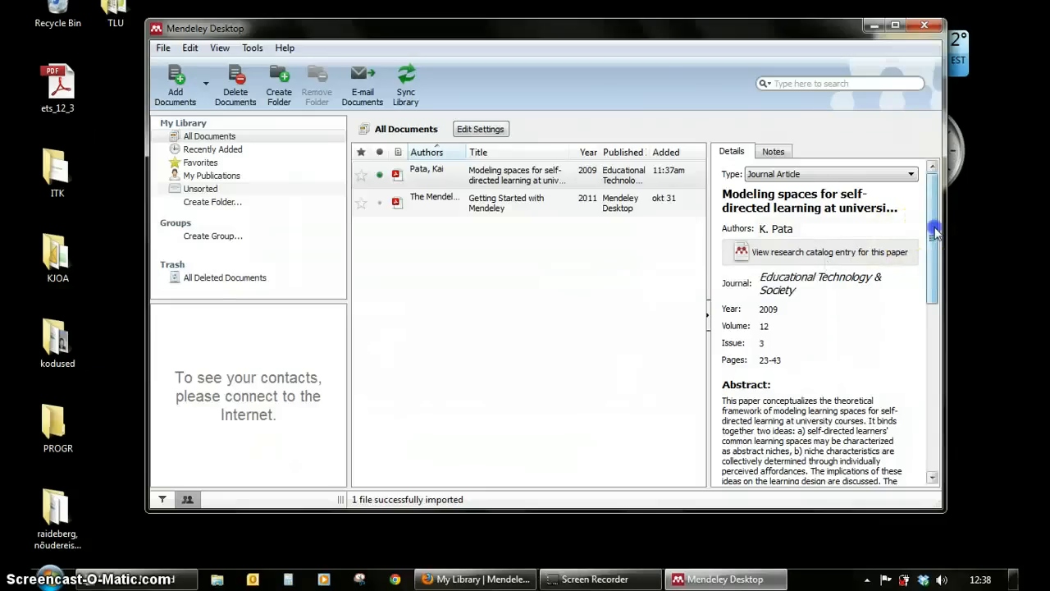
scroll(885, 220, "down", 1)
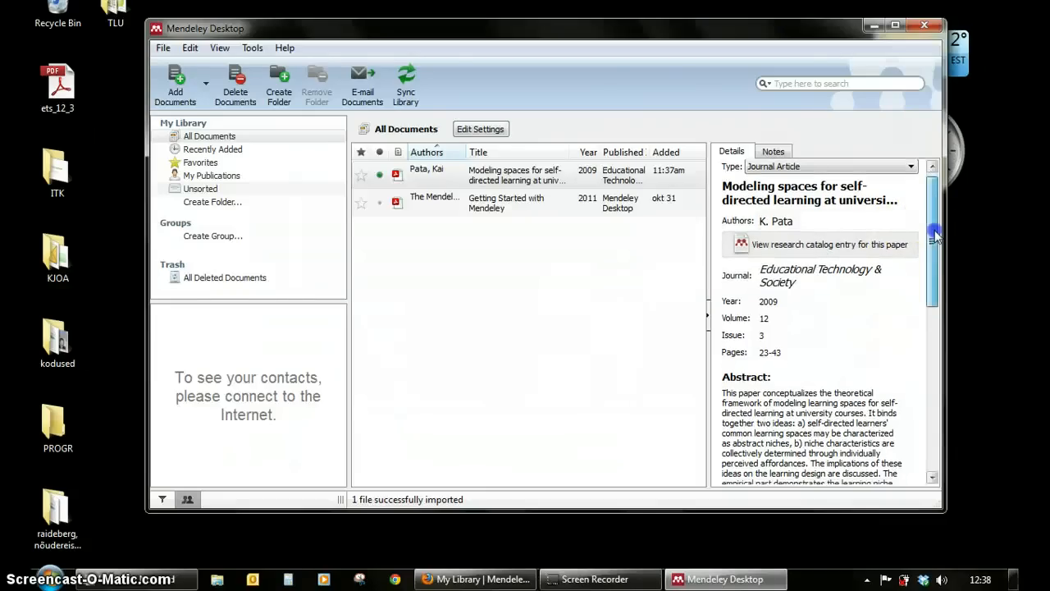
left_click(769, 301)
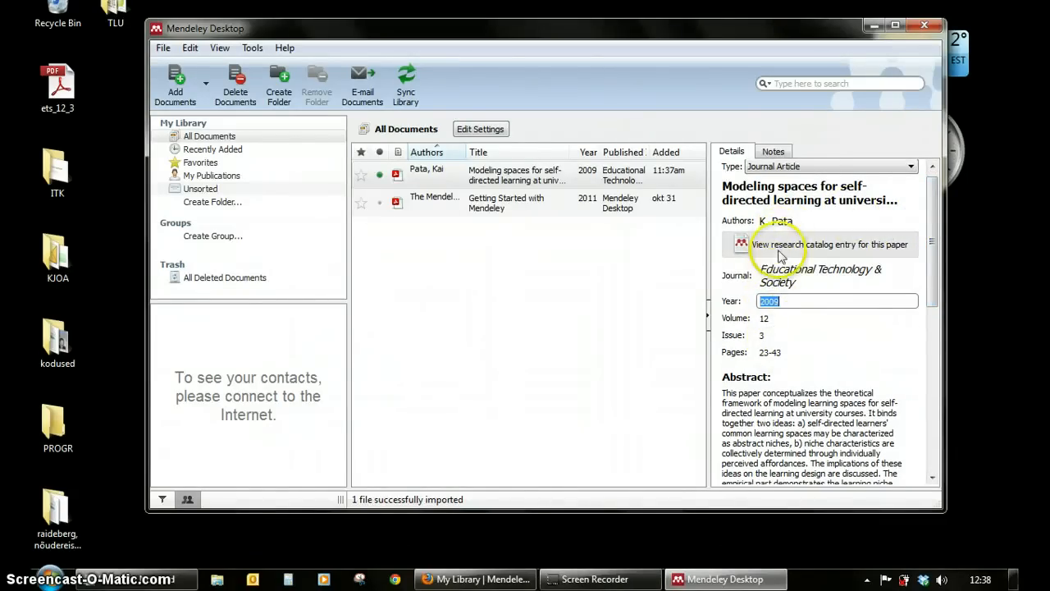
left_click(778, 220)
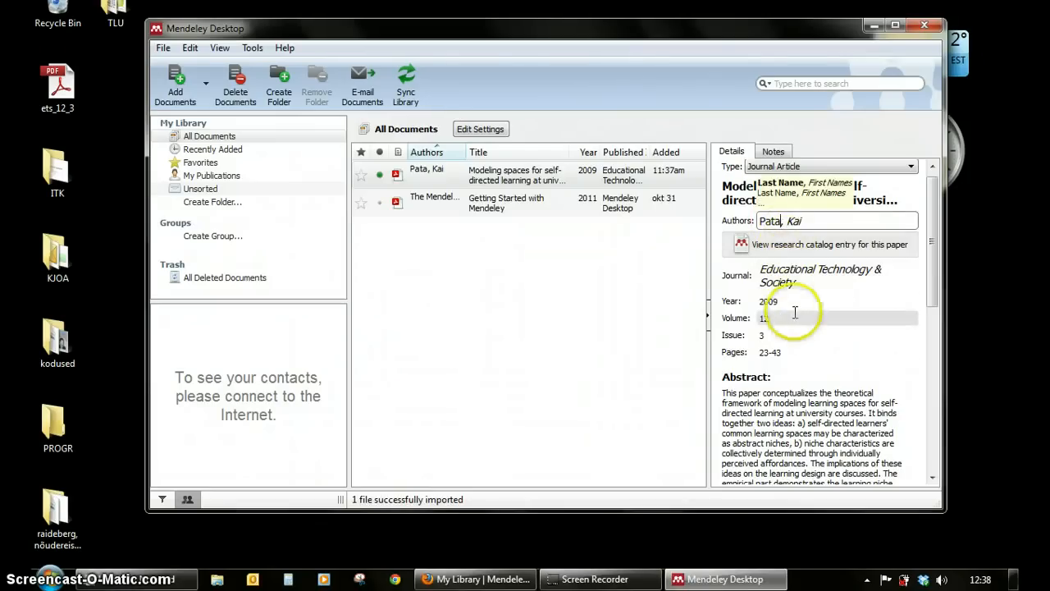
left_click(787, 352)
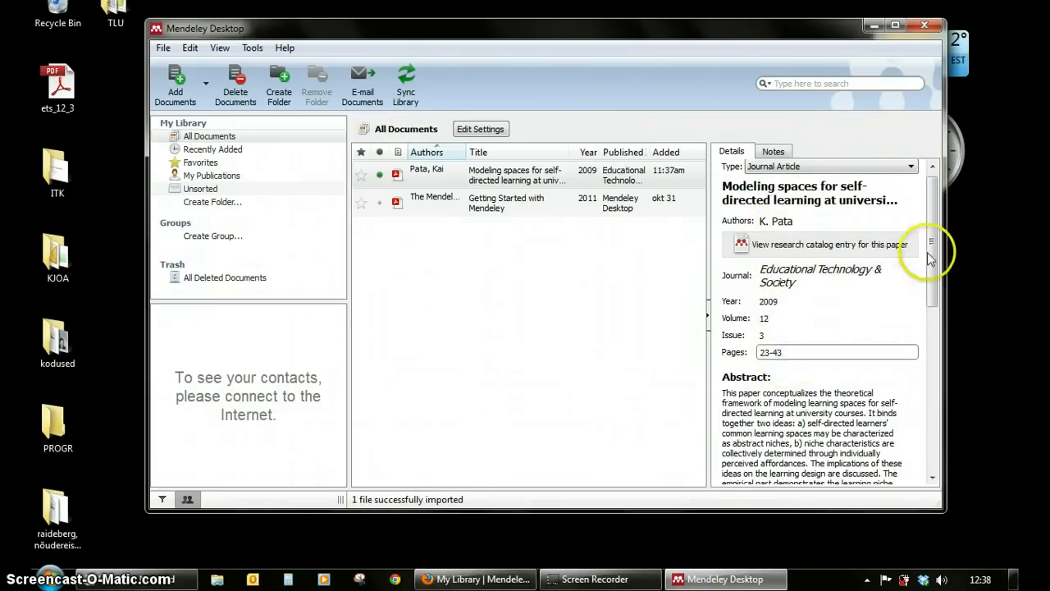
left_click_drag(932, 246, 908, 156)
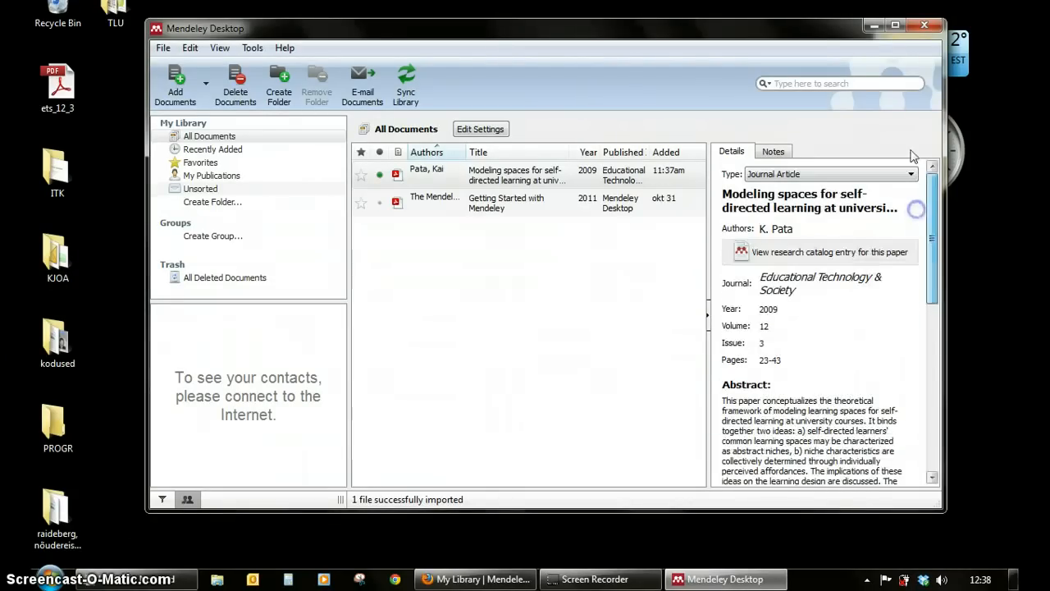
- Minimize Mendeley Desktop, switch to Firefox, and open Google Scholar in a new tab by searching for "google scholar"
left_click(871, 28)
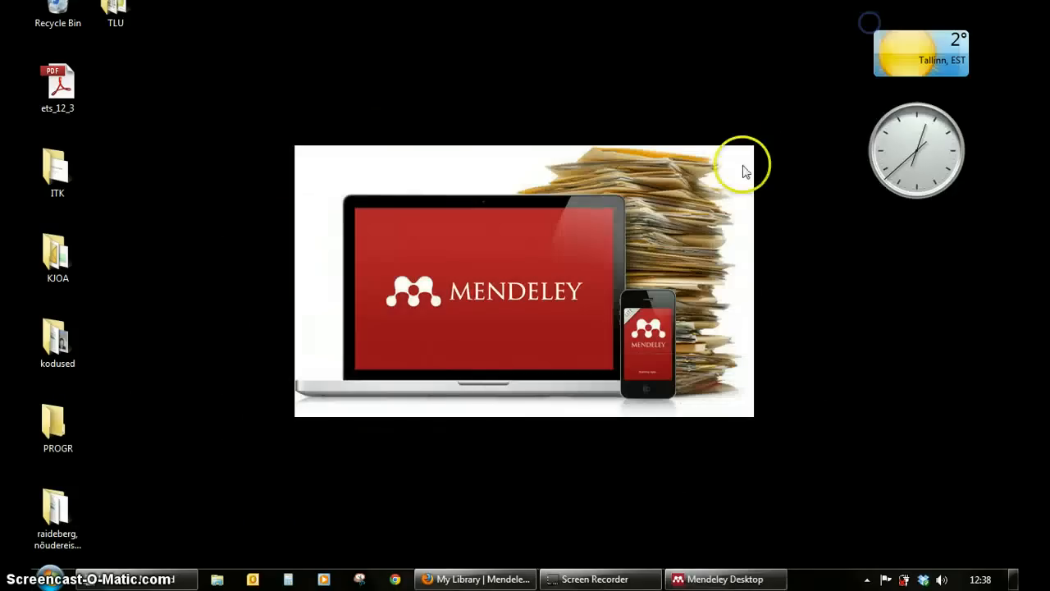
left_click(484, 580)
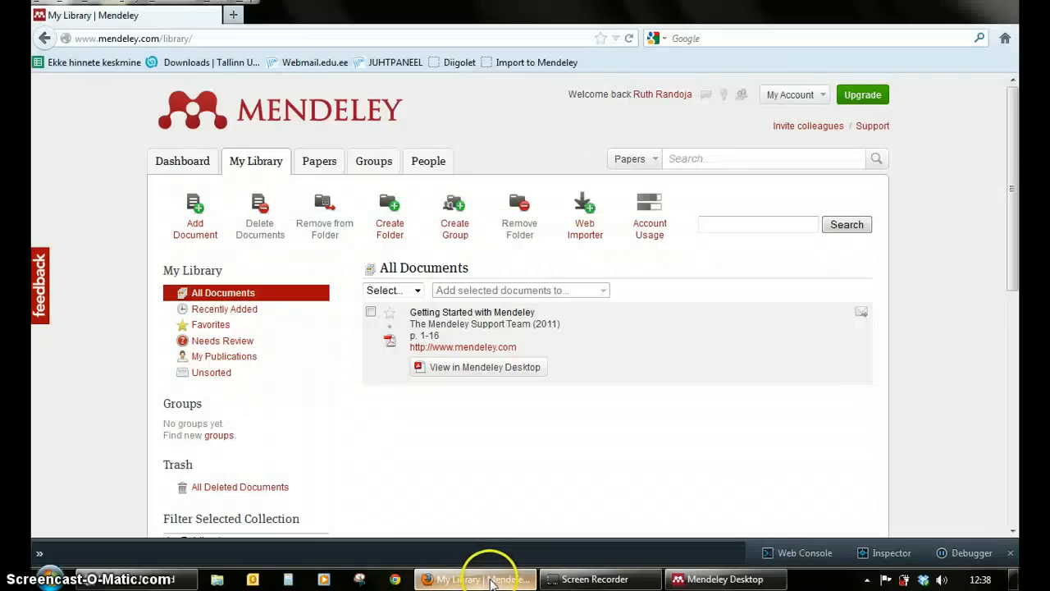
left_click(232, 14)
left_click(360, 443)
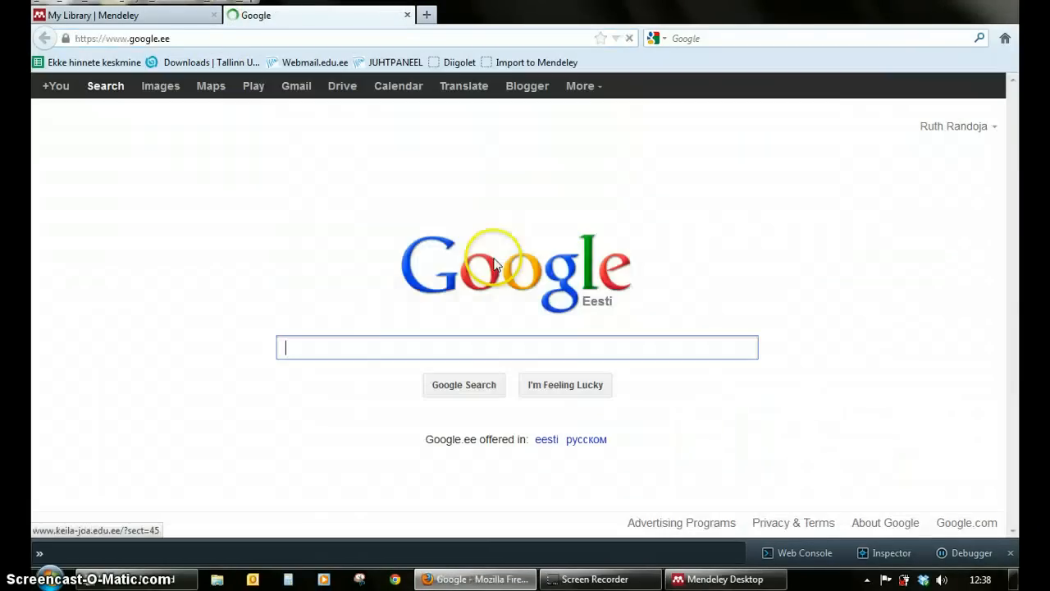
left_click(339, 345)
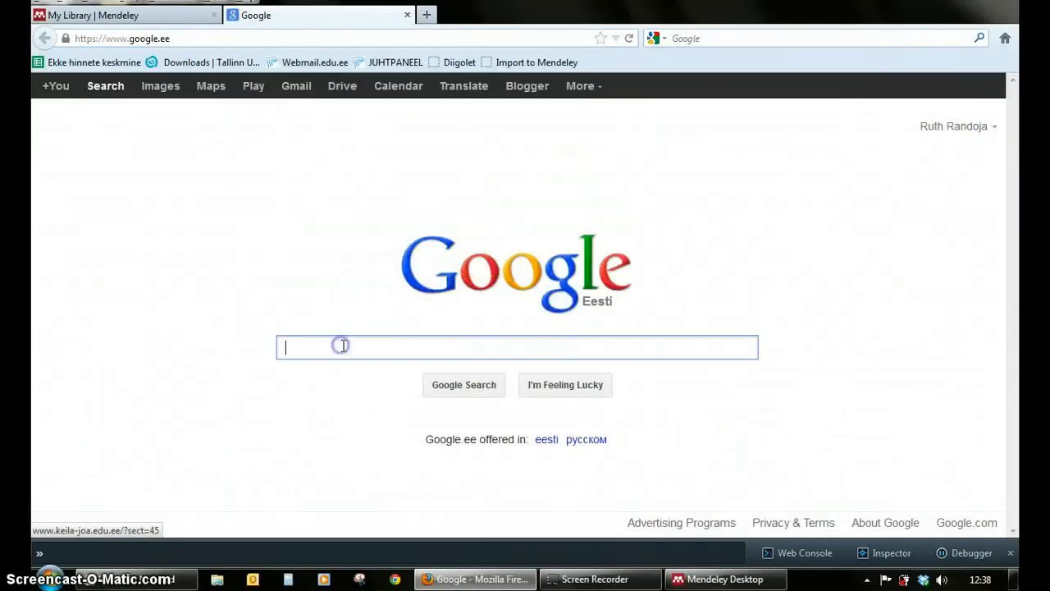
type("google scholar")
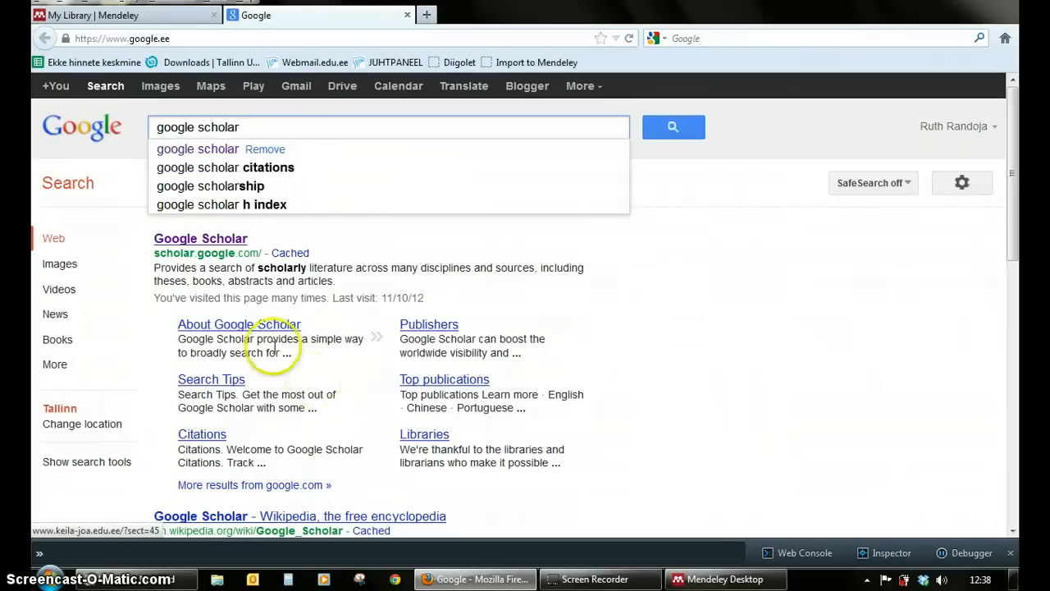
left_click(239, 238)
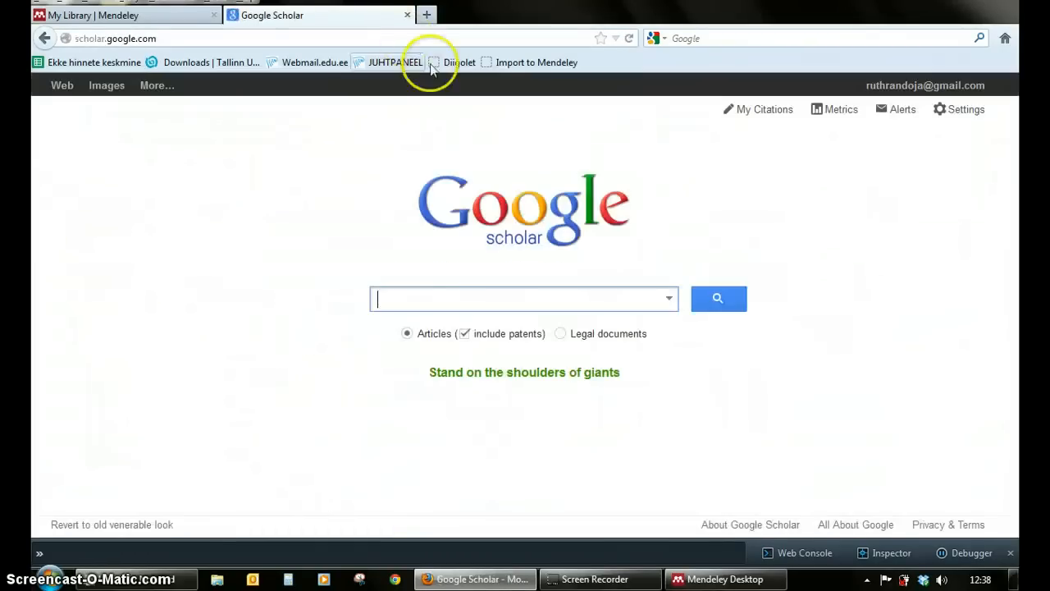
- Search Google Scholar for the author's surname
left_click(442, 300)
type("v")
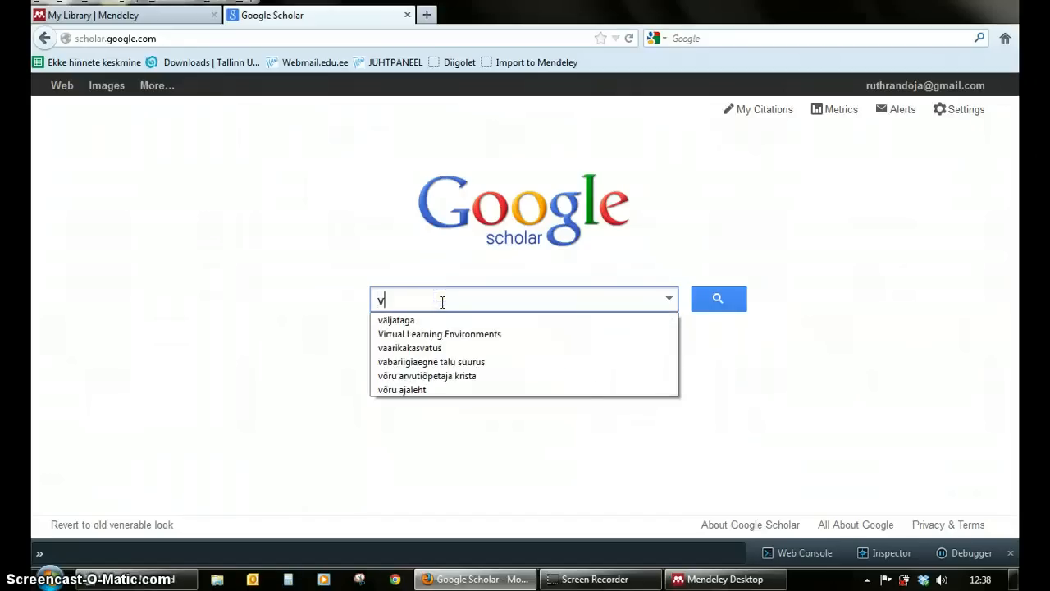
type("äljataga")
key("Return")
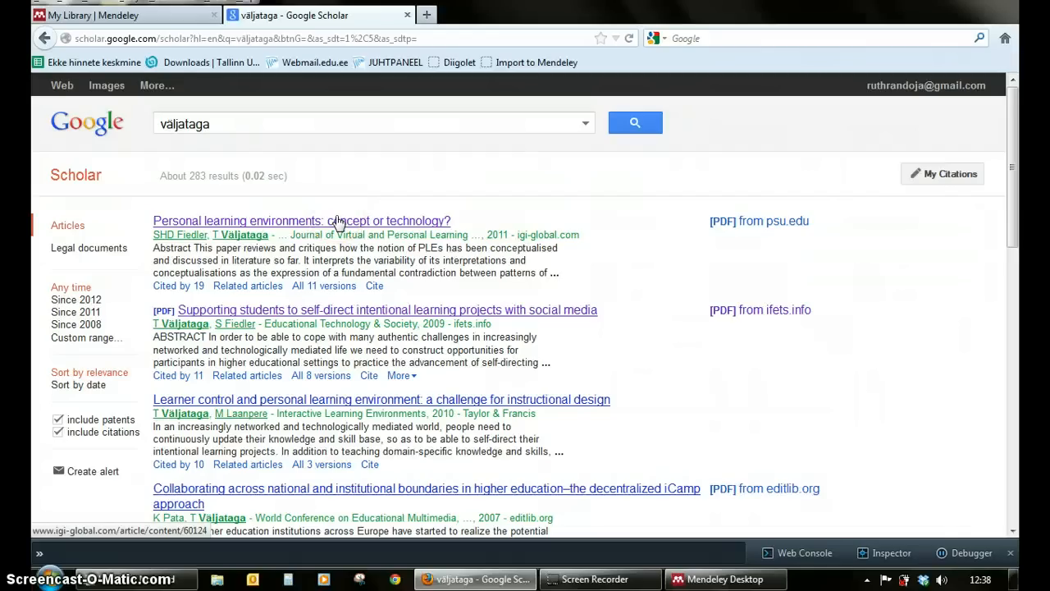
- Open the PDF "Supporting students to self-direct intentional learning projects with social media" and launch Import to Mendeley for it
left_click(336, 222)
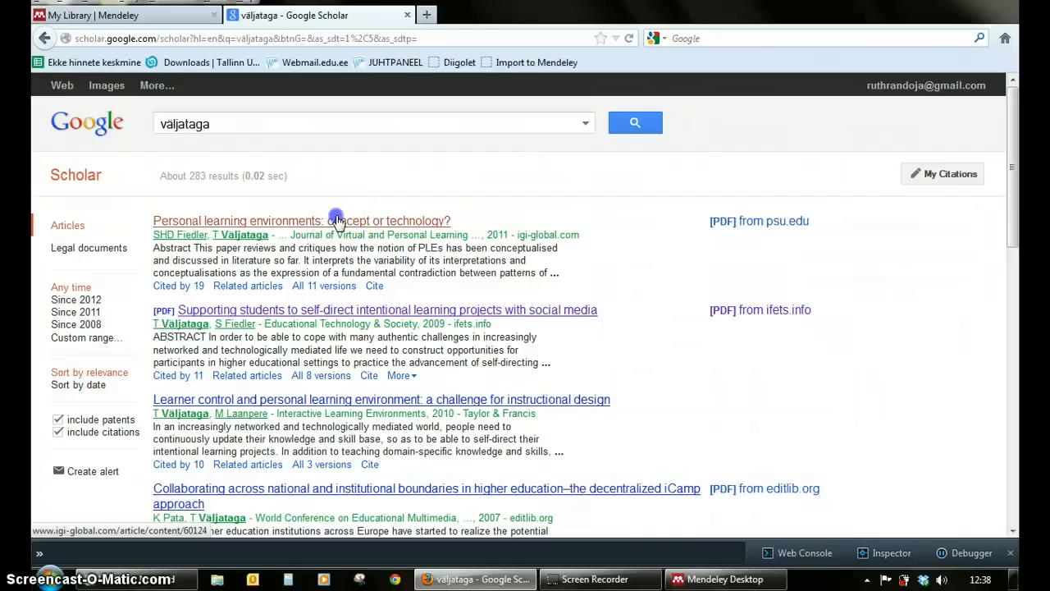
left_click(424, 309)
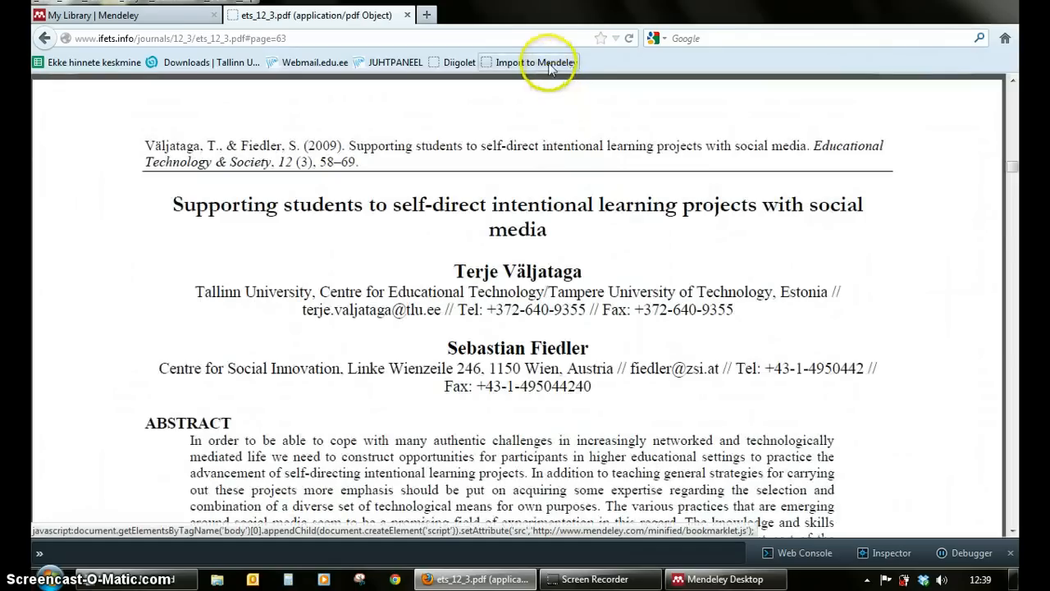
left_click(549, 66)
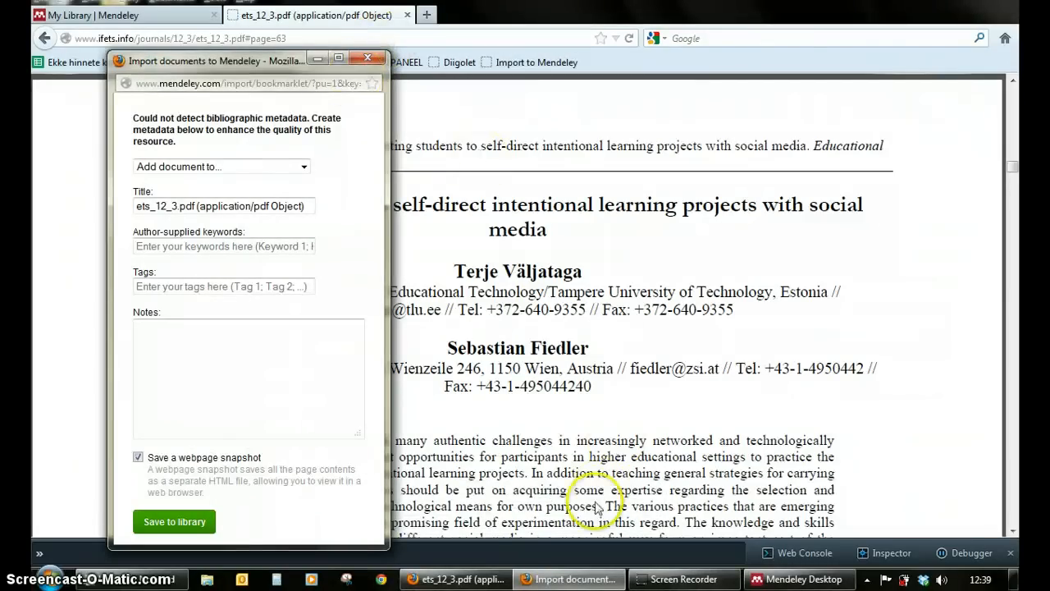
left_click(824, 581)
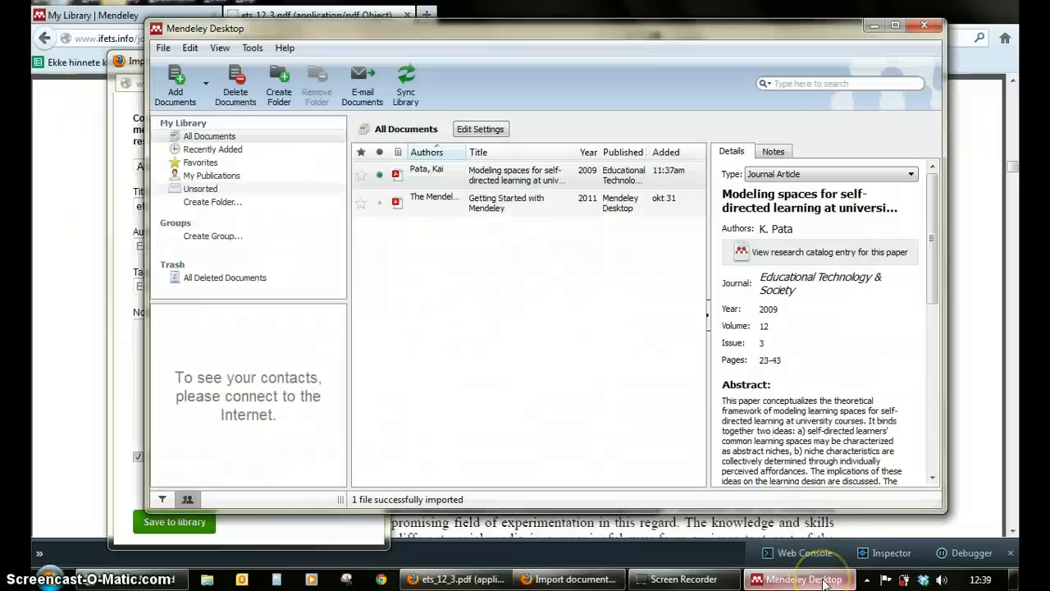
left_click(807, 84)
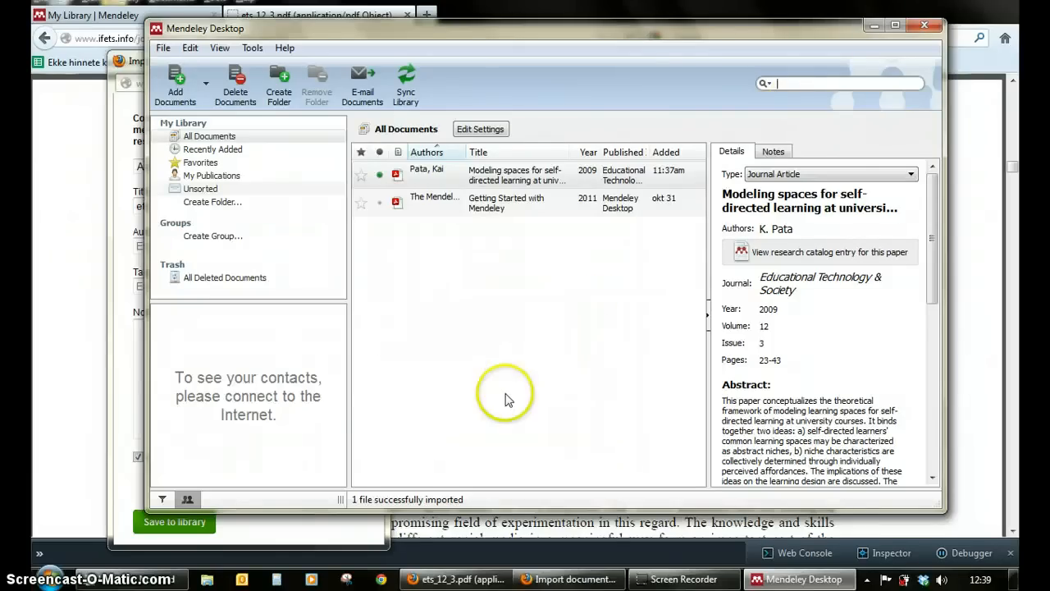
left_click(500, 579)
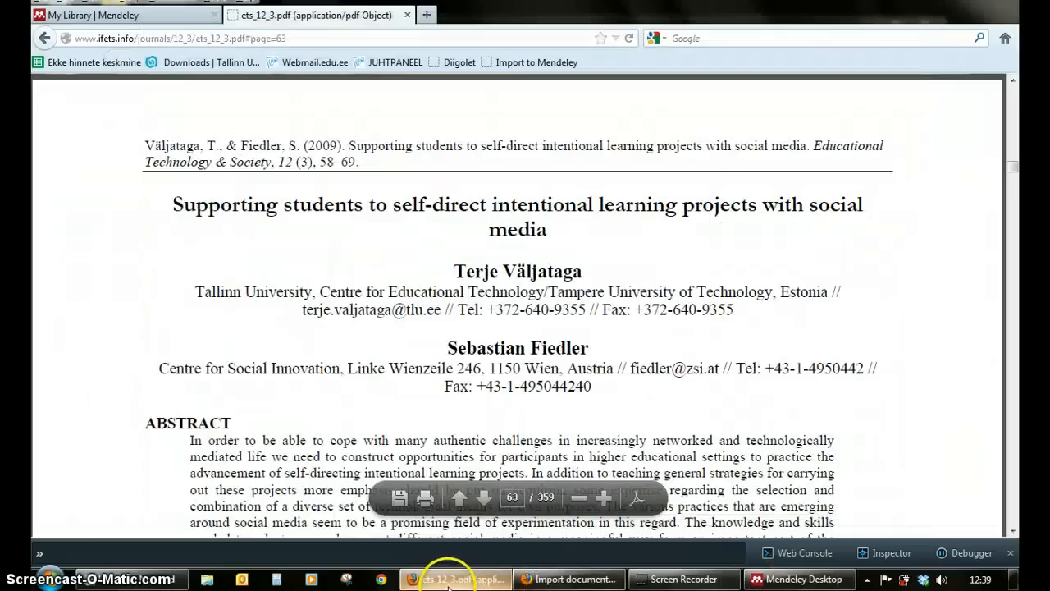
- Return to My Library on the Mendeley website and search Papers for the author's surname
left_click(131, 15)
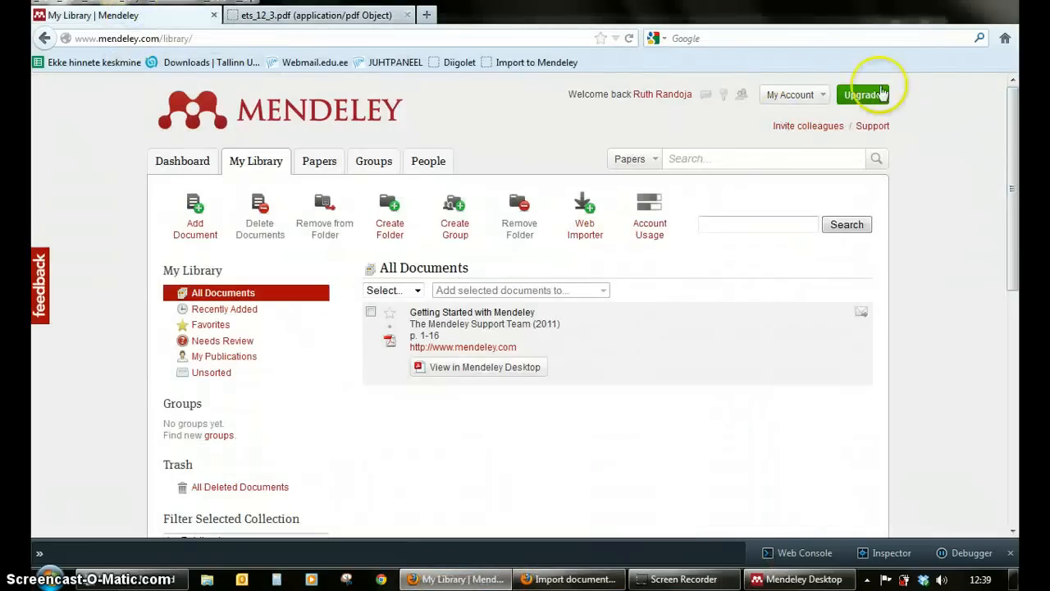
left_click(725, 160)
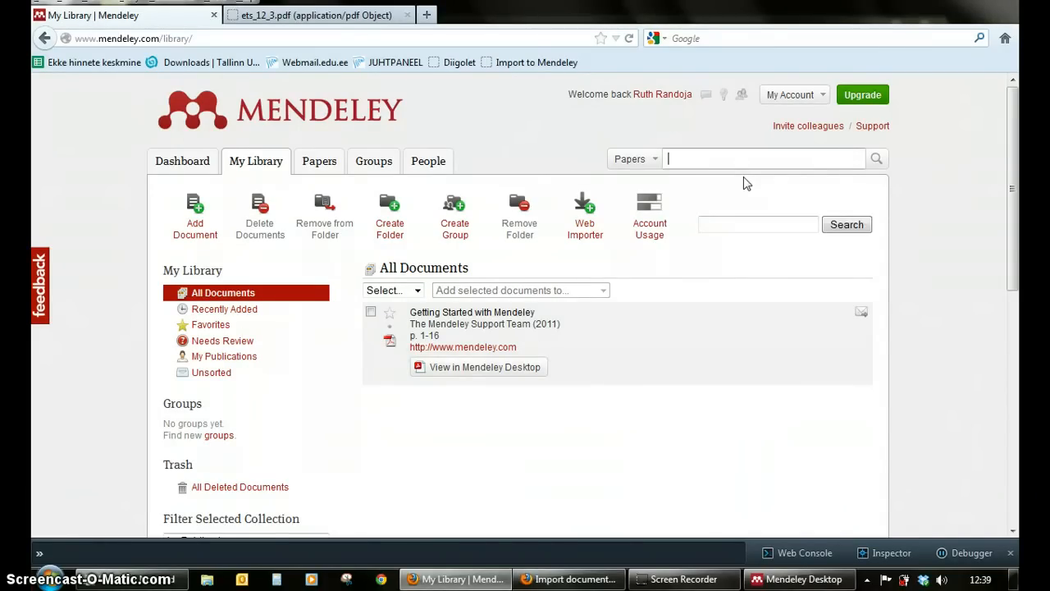
type("vä")
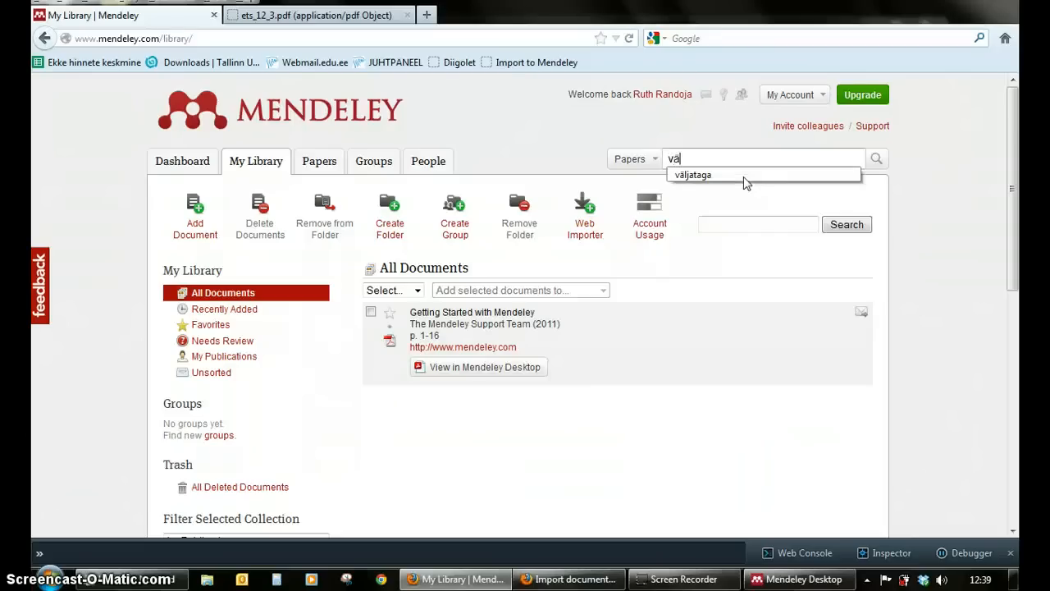
type("ja")
key("BackSpace")
left_click(745, 176)
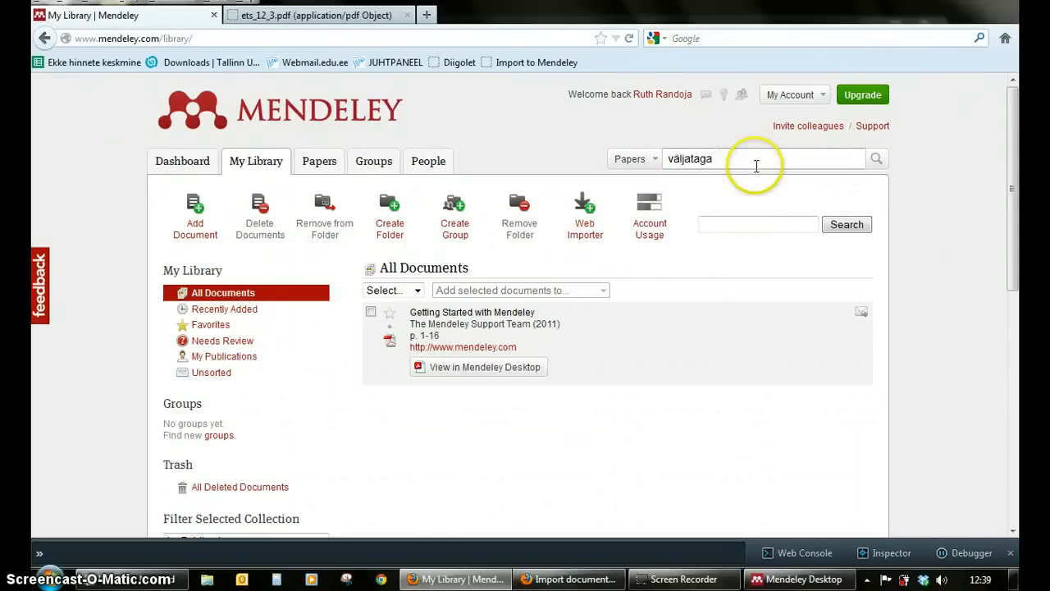
left_click(876, 159)
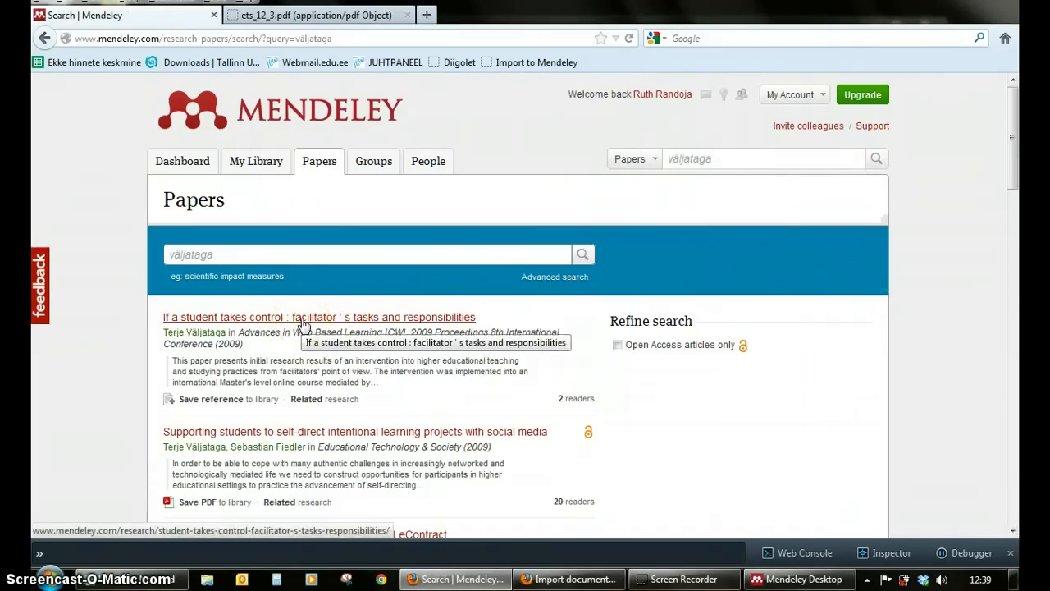
- Save the PDF of "Supporting students to self-direct intentional learning projects with social media" to the library and view its entry in Mendeley Desktop
left_click(335, 433)
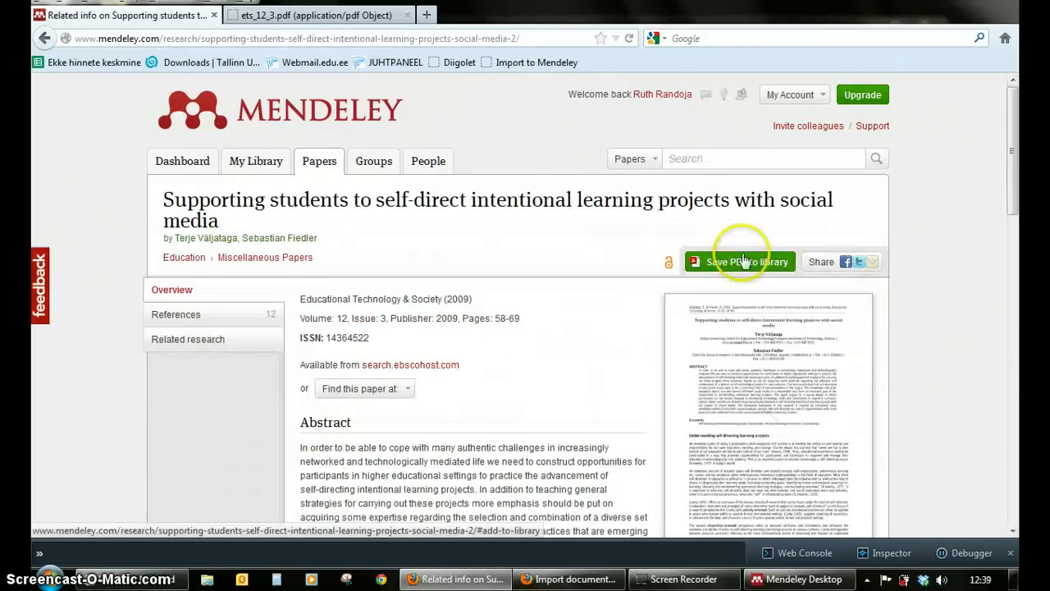
left_click(742, 266)
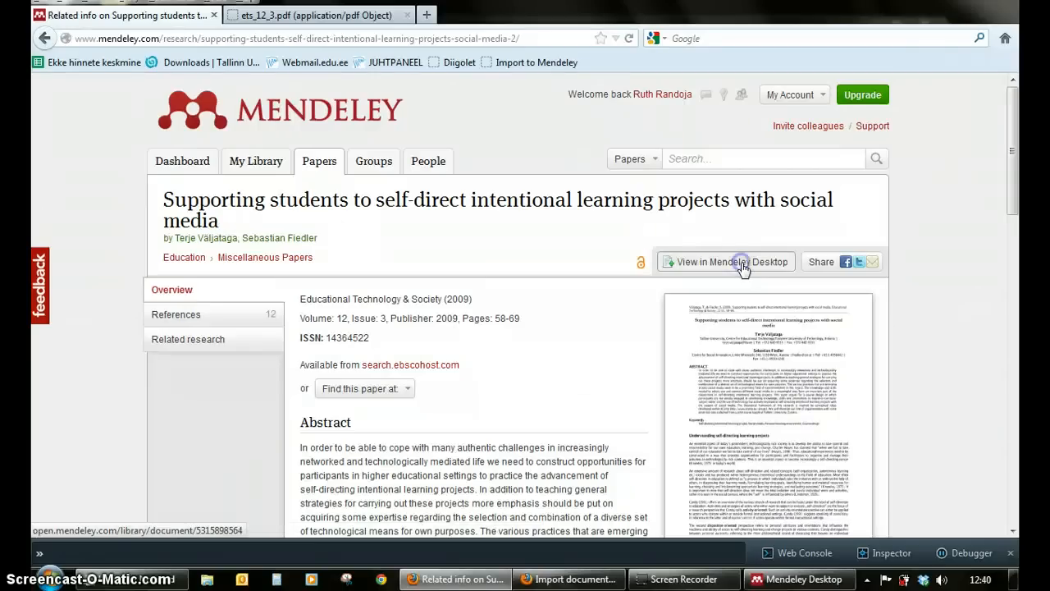
left_click(742, 265)
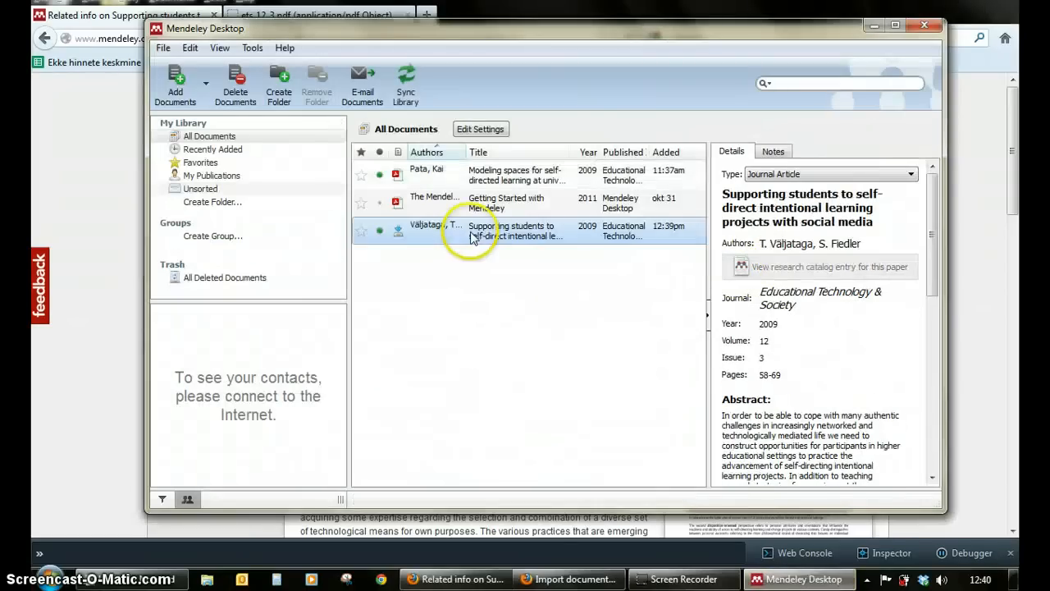
left_click(606, 231)
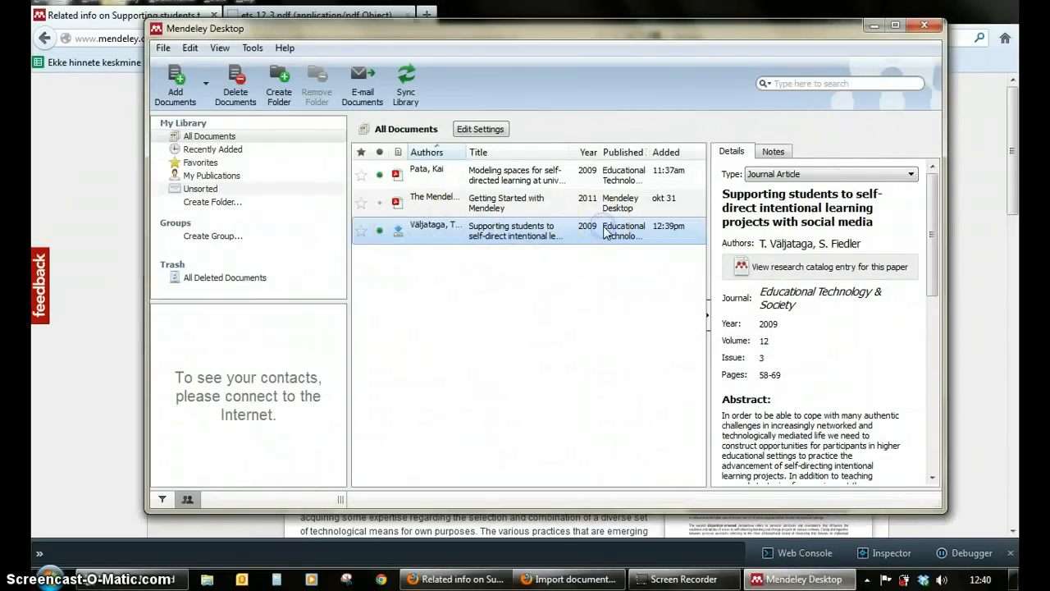
left_click_drag(943, 205, 943, 193)
left_click(586, 233)
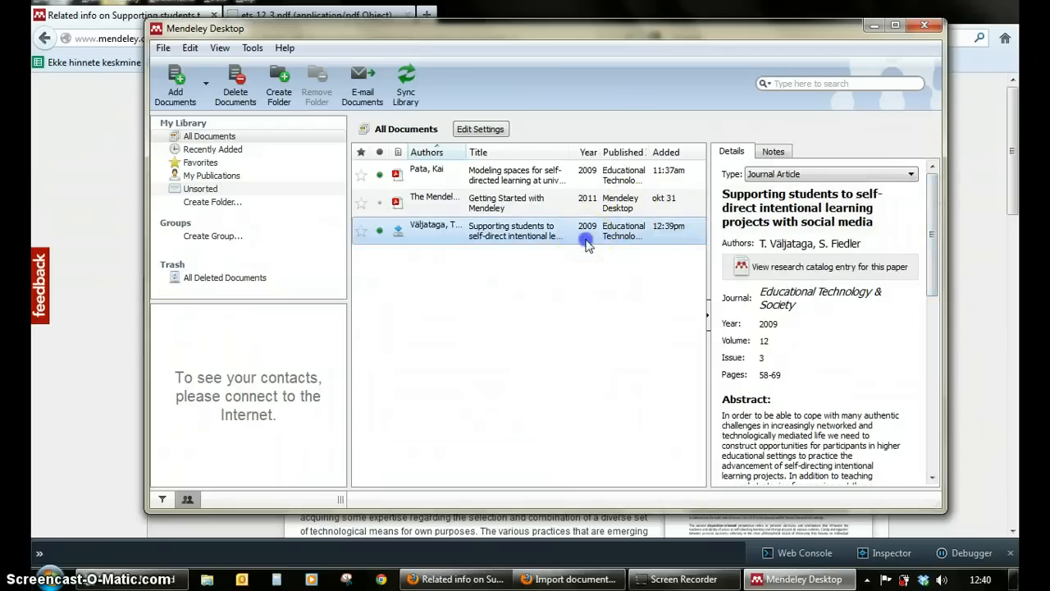
left_click_drag(940, 205, 948, 166)
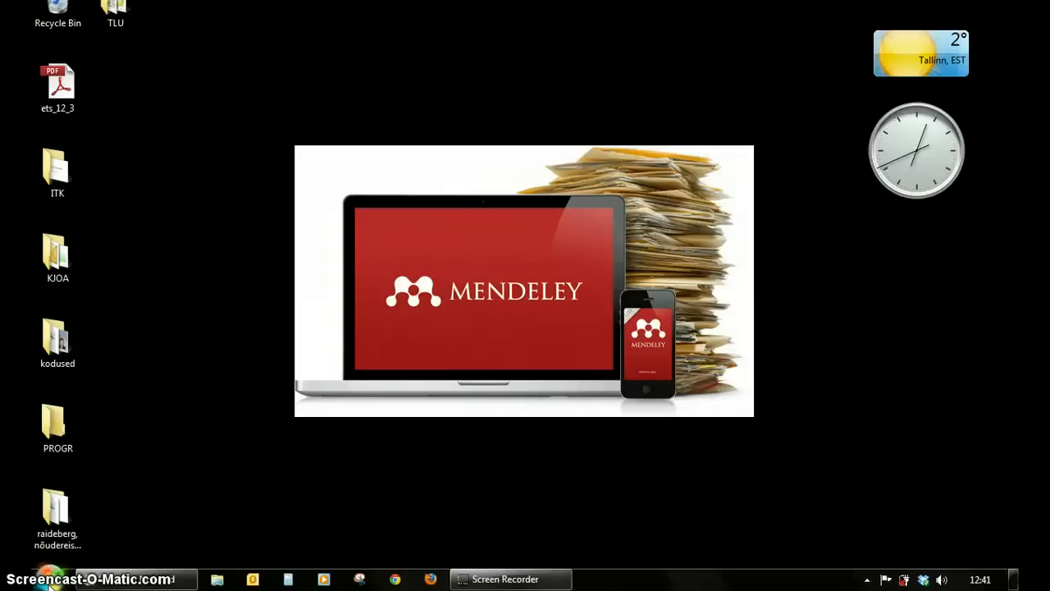
- Start Microsoft Word with a blank document
left_click(49, 578)
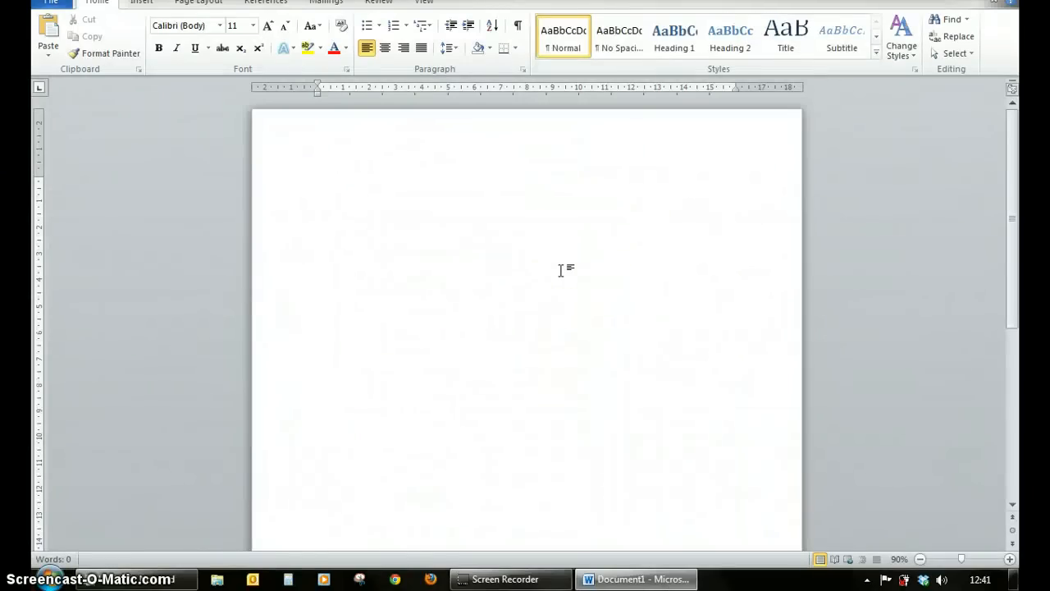
- Enter the sample text "Lfskgjölkgjös" and pick "Modeling spaces for self-directed learning at university courses" for a Mendeley citation, searching by the author's surname
type("lfskgjölkgjös")
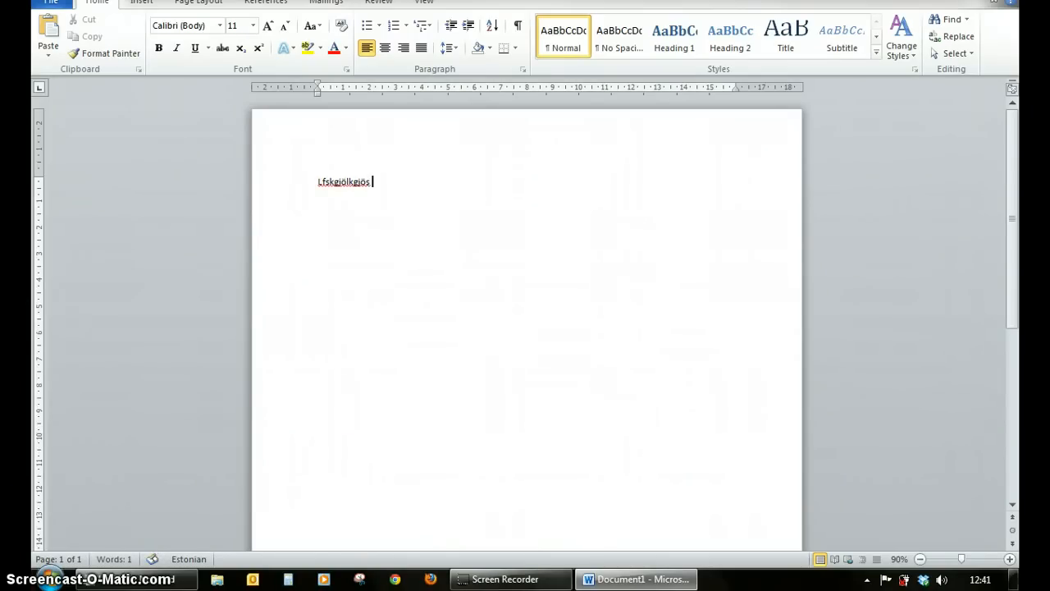
left_click(265, 4)
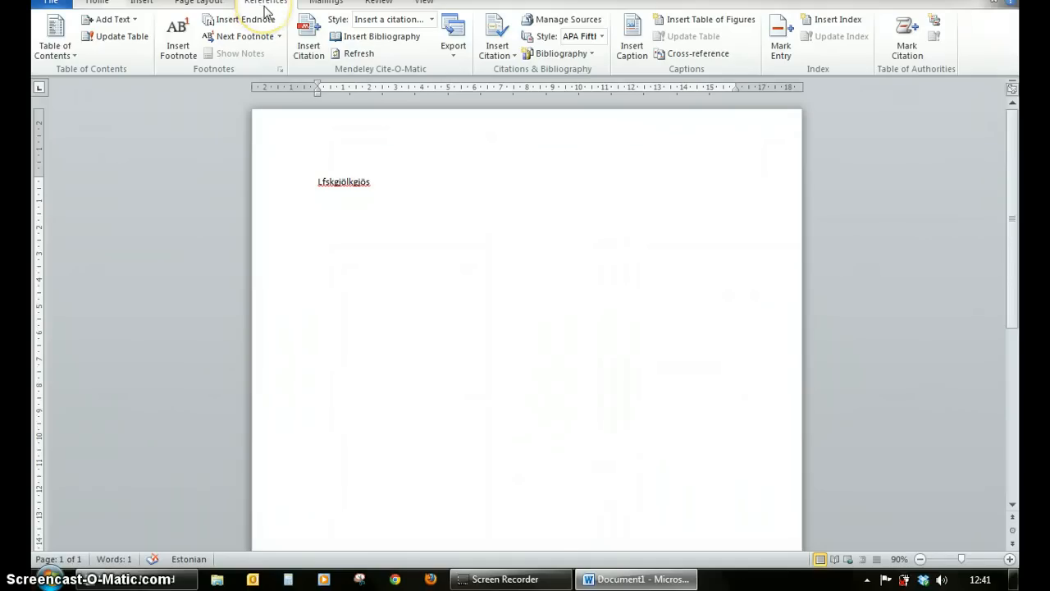
left_click(301, 33)
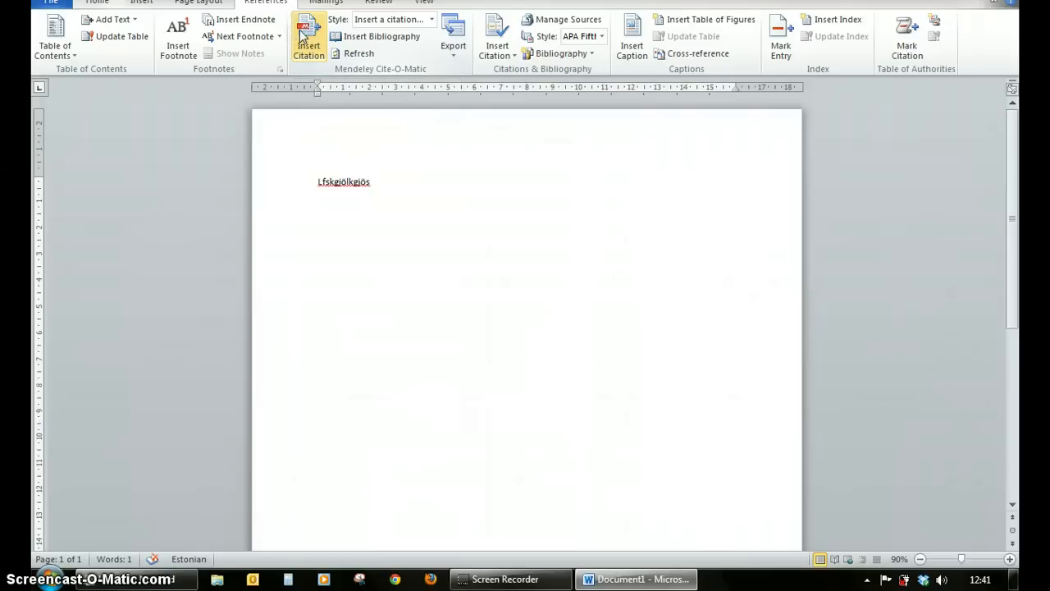
left_click(774, 582)
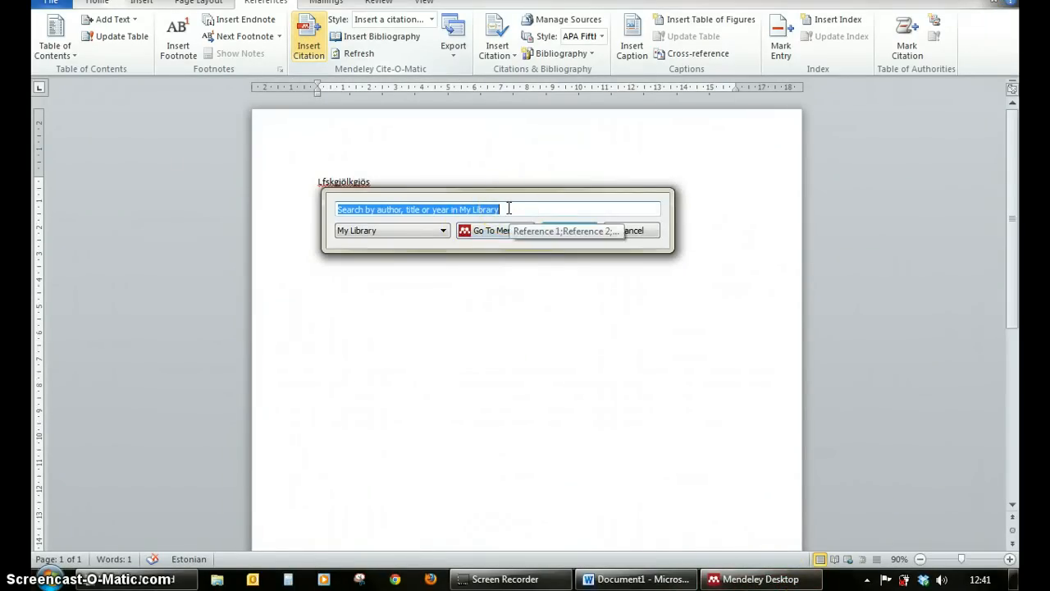
type("p")
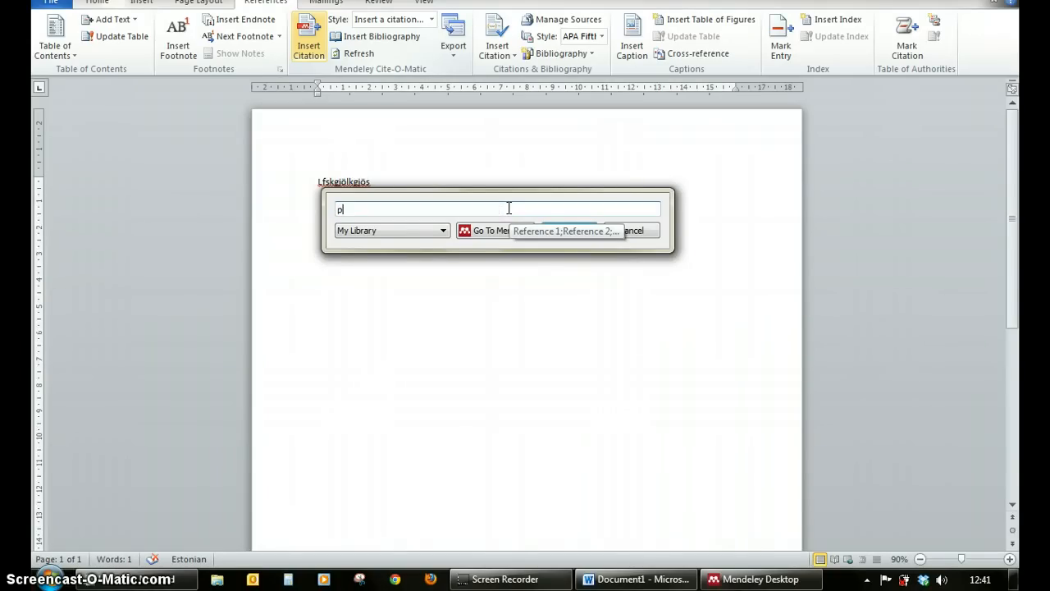
type("ata")
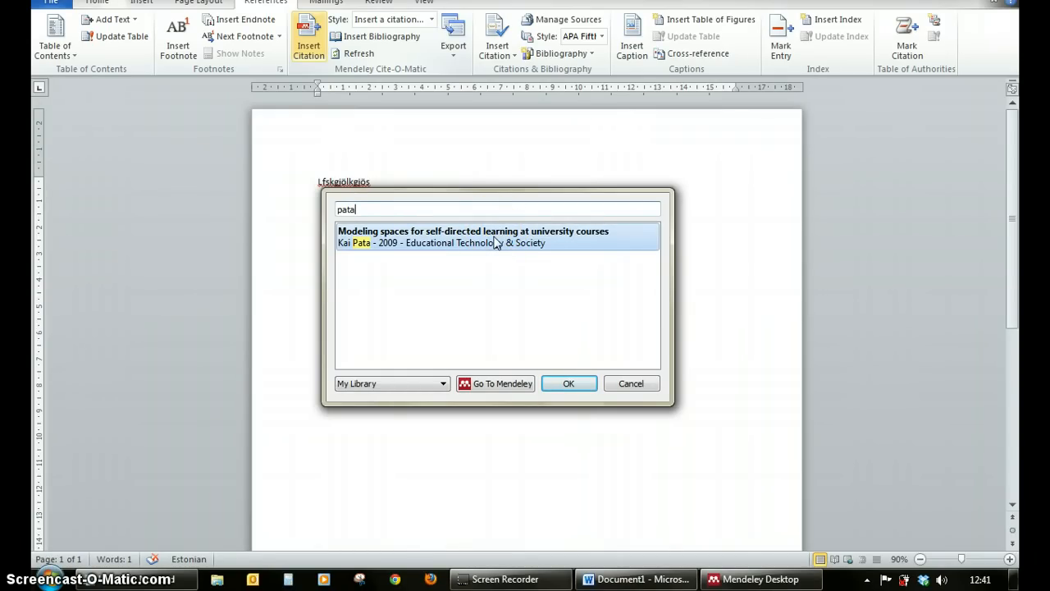
left_click(495, 242)
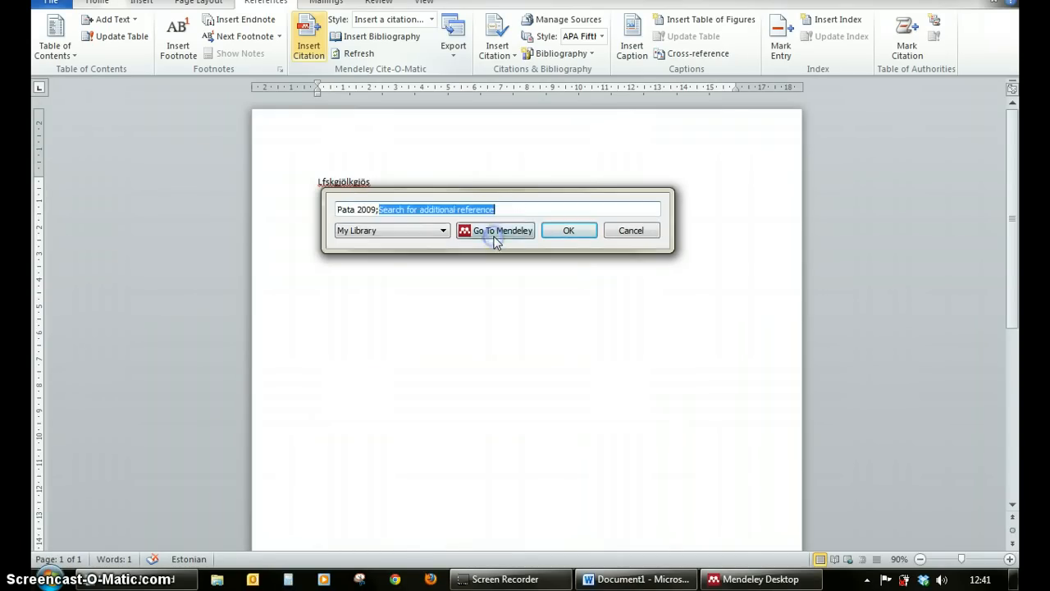
- Go to Mendeley Desktop from the citation dialog and send the citation of "Modeling spaces for self-directed learning at university courses" to the Word document
left_click(495, 239)
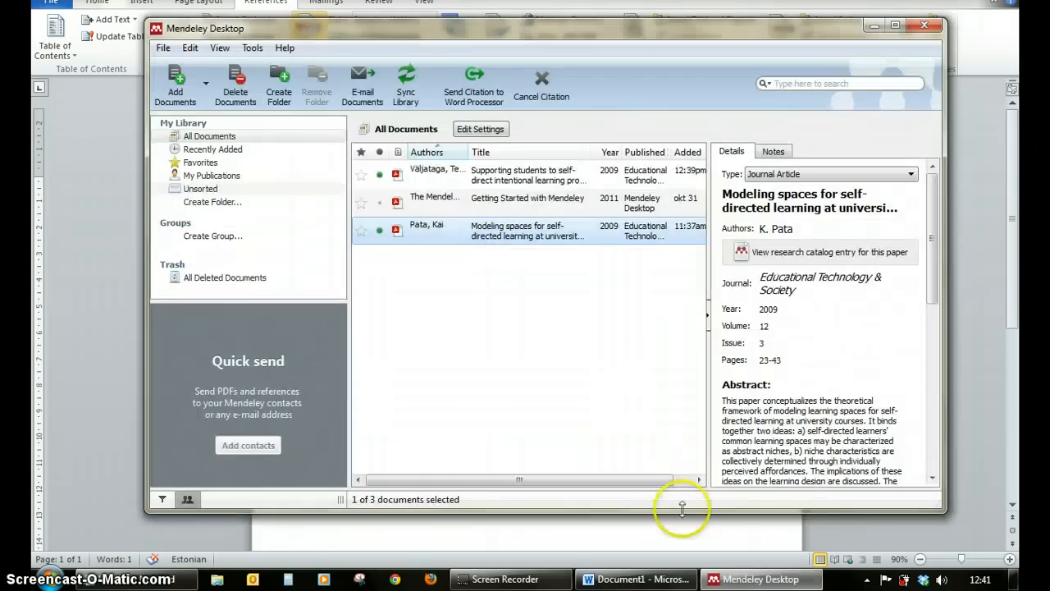
left_click(640, 581)
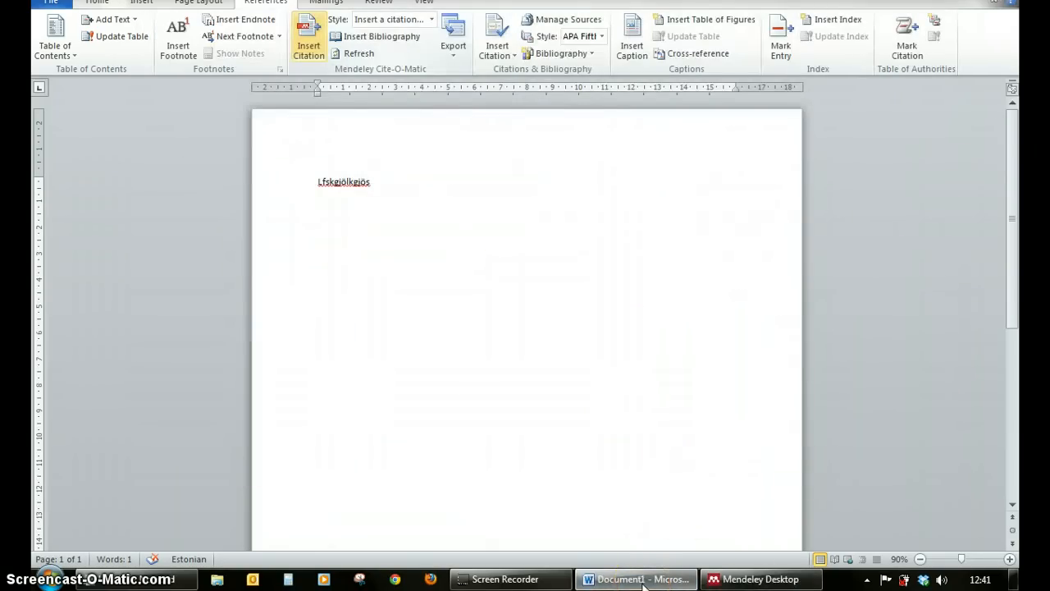
left_click(743, 579)
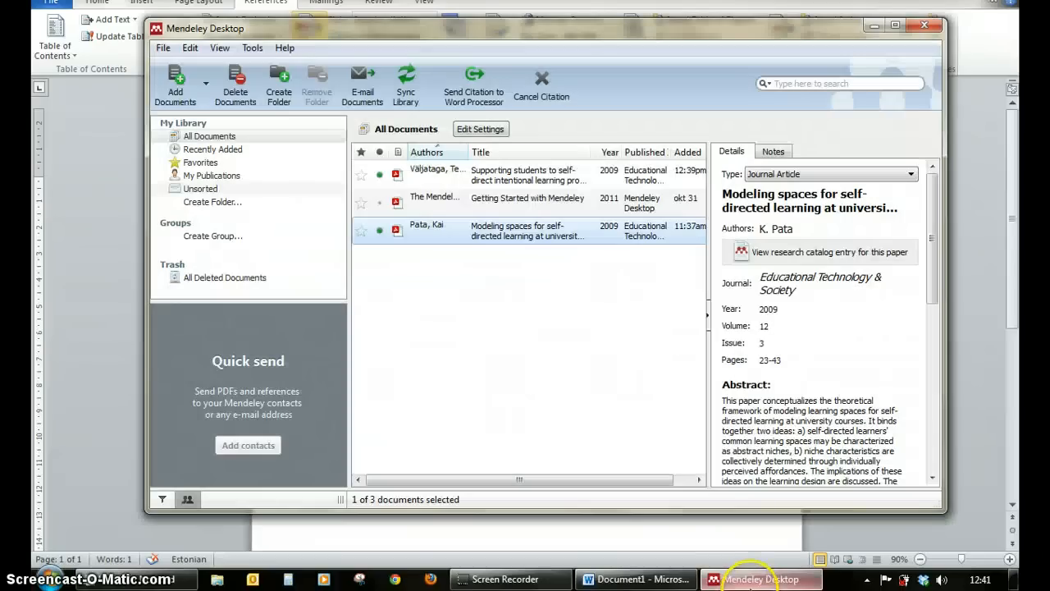
left_click(482, 90)
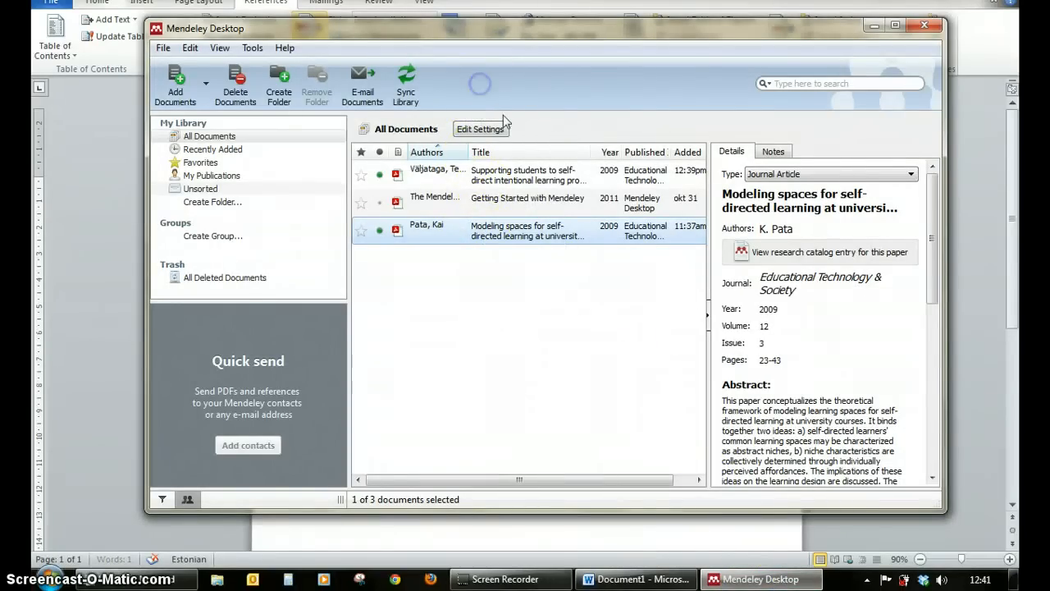
left_click(553, 329)
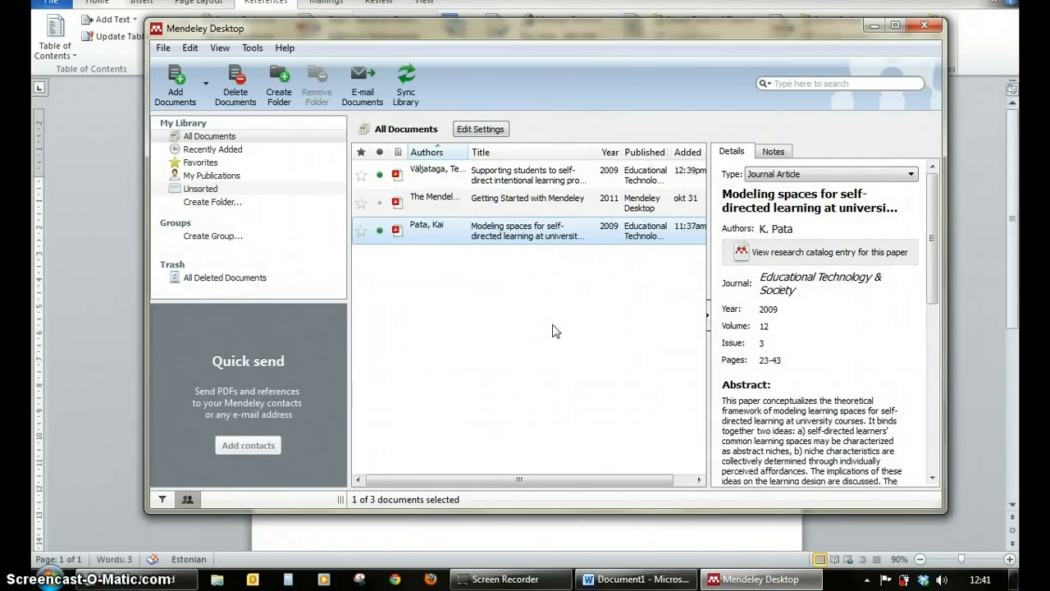
left_click(750, 578)
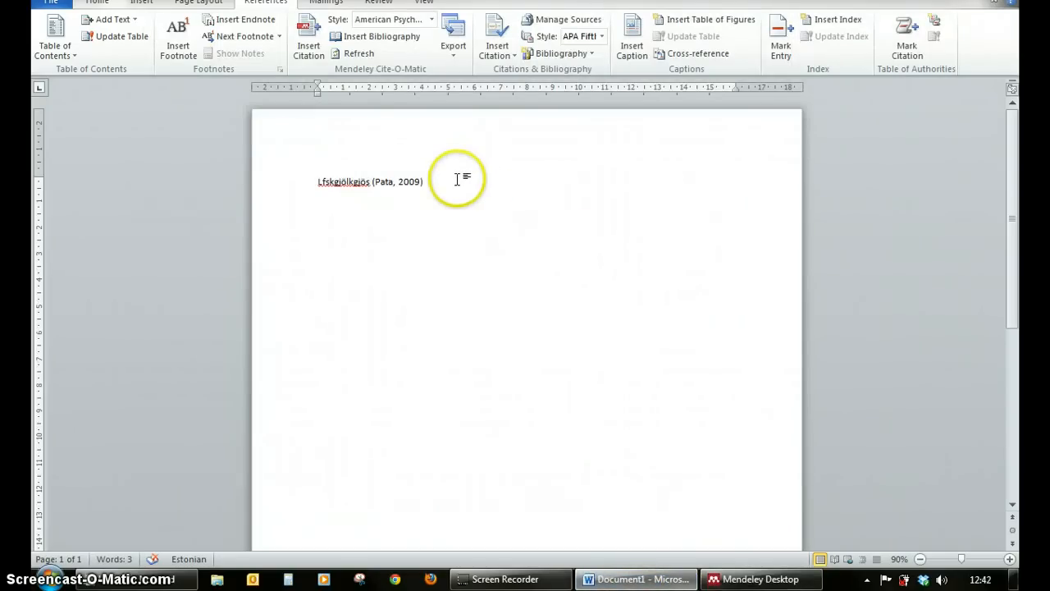
- Add a second line reading "Kasfjdhfa" and cite "Getting Started with Mendeley" after it, sending the citation from Mendeley Desktop
key("Return")
type("kasfjdhfa (")
key("BackSpace")
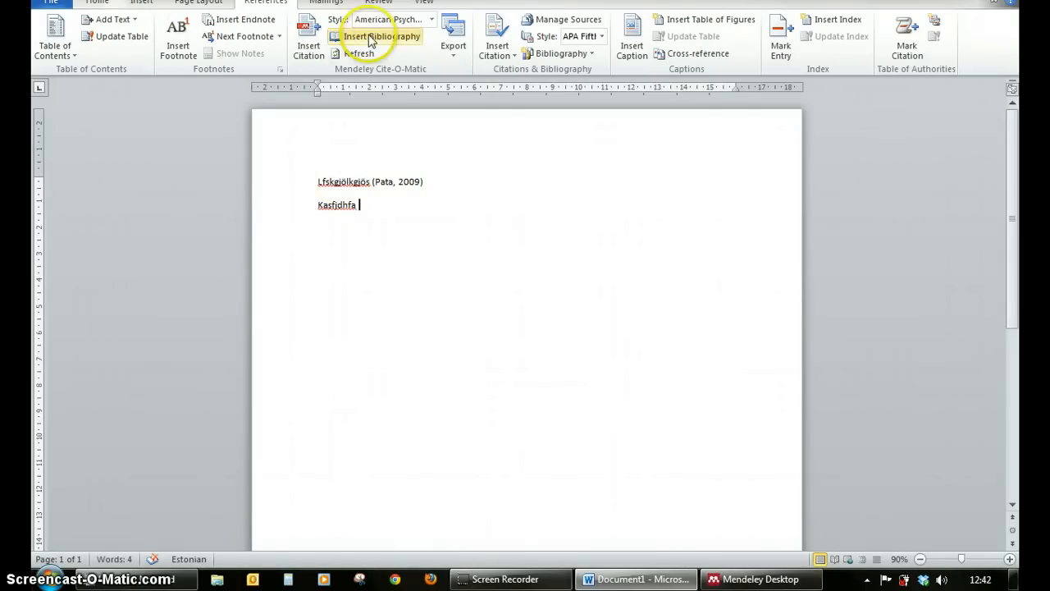
left_click(316, 54)
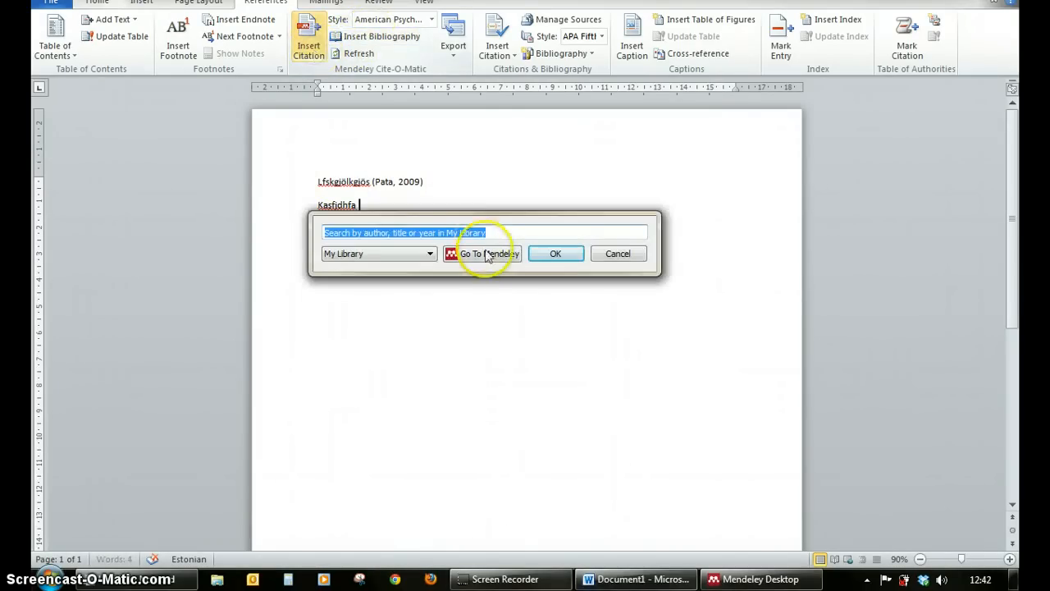
left_click(491, 254)
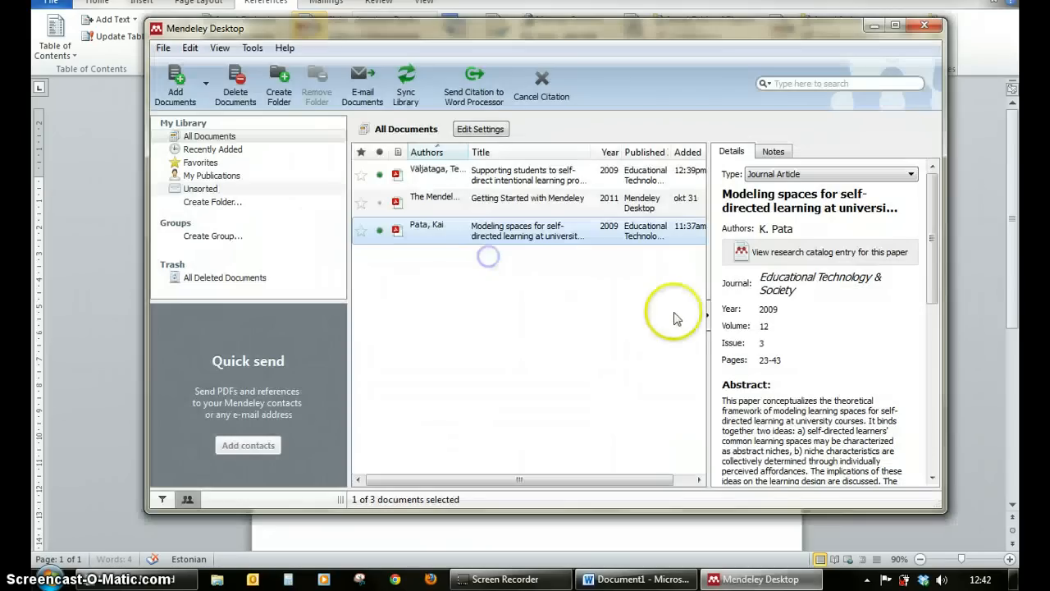
left_click(493, 206)
left_click(474, 74)
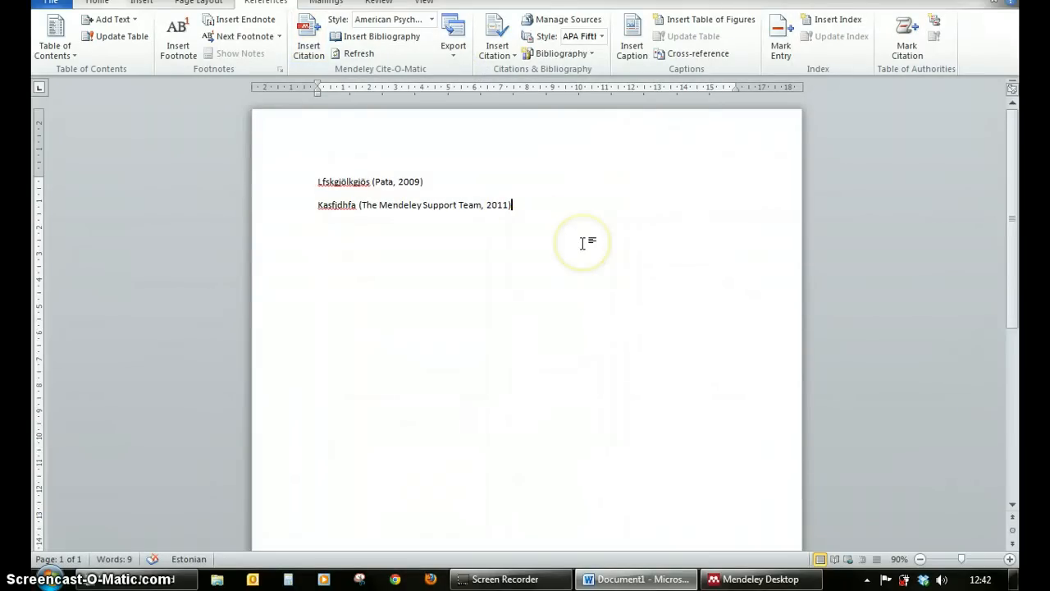
- Add a citation of "Supporting students to self-direct intentional learning projects with social media" from Mendeley Desktop at the end of the second line
key("Return")
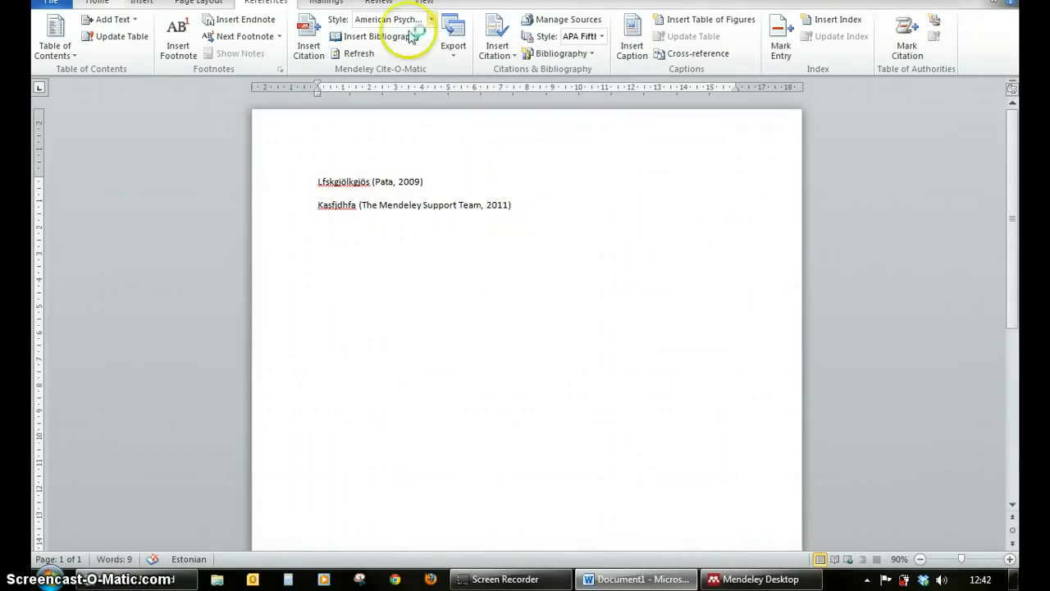
left_click(310, 51)
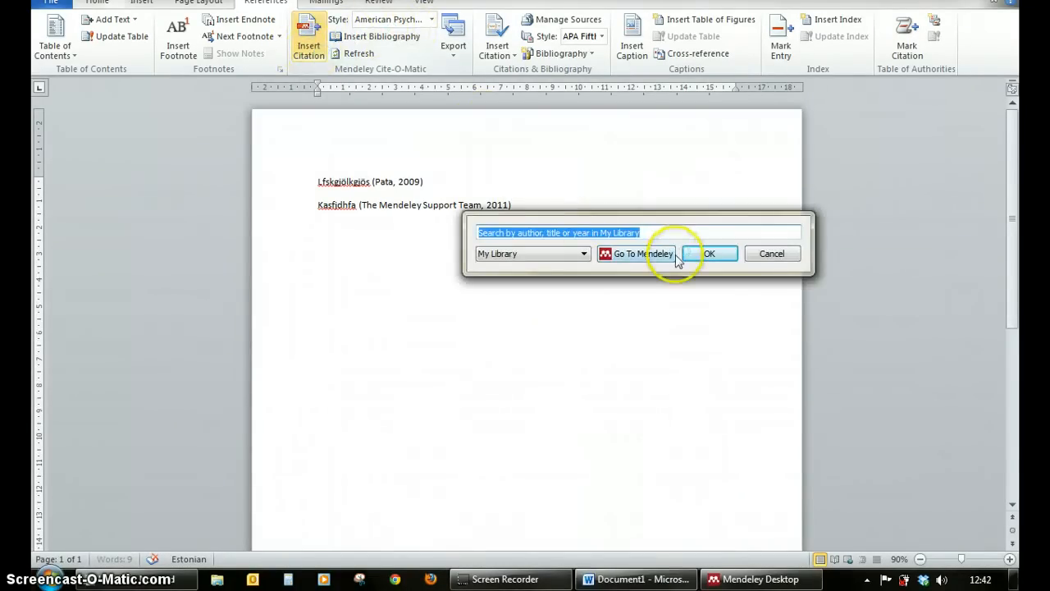
left_click(663, 253)
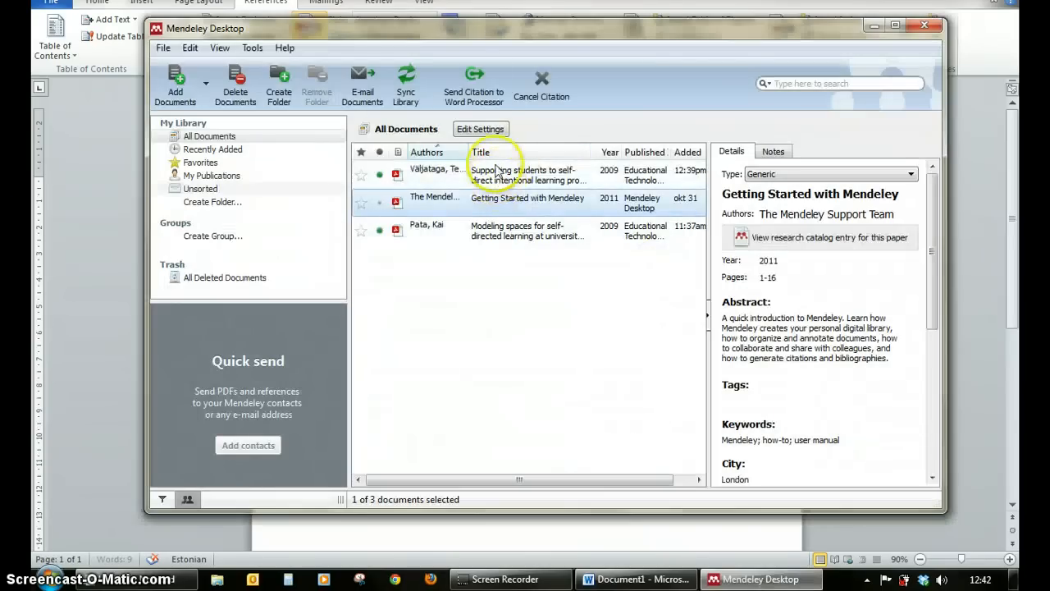
left_click_drag(476, 31, 493, 63)
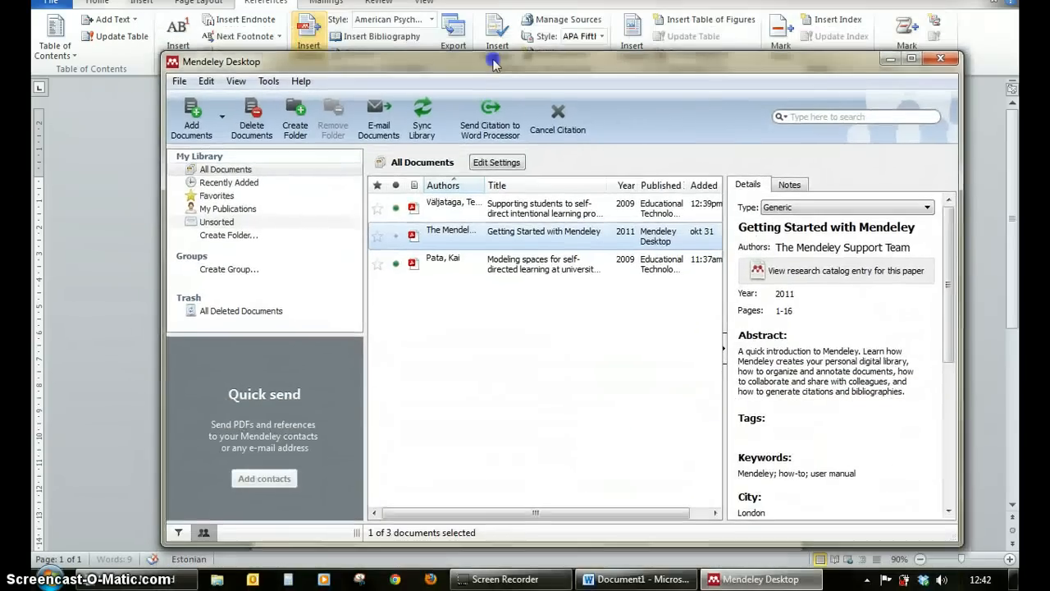
left_click(485, 205)
left_click(490, 115)
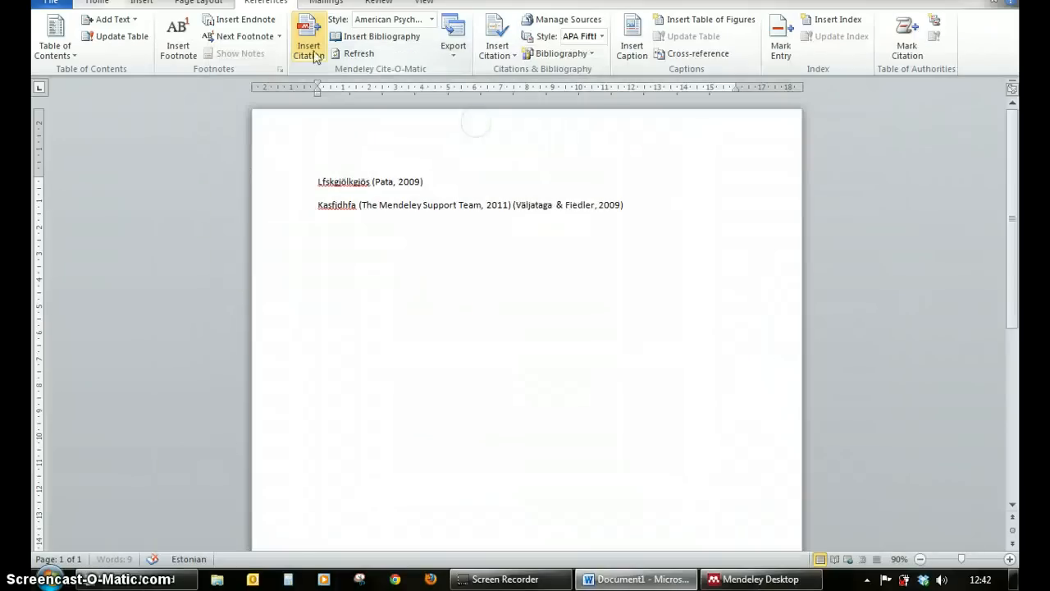
- Add the heading "Kasutatud kirjandus:" below the citations and insert the Mendeley bibliography under it
key("Return")
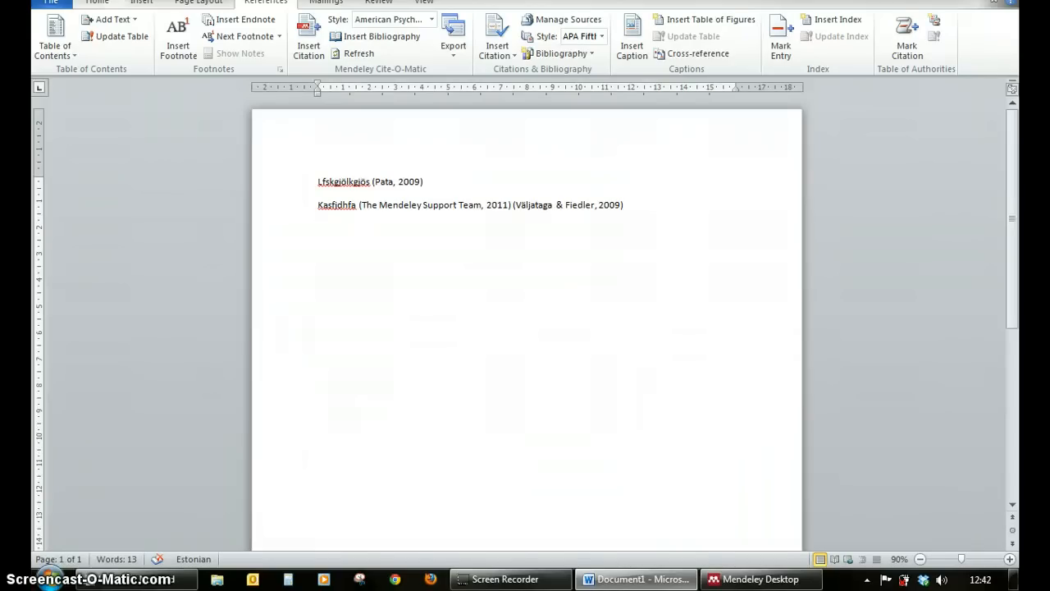
type("Kasutatud kirjandus:")
key("Return")
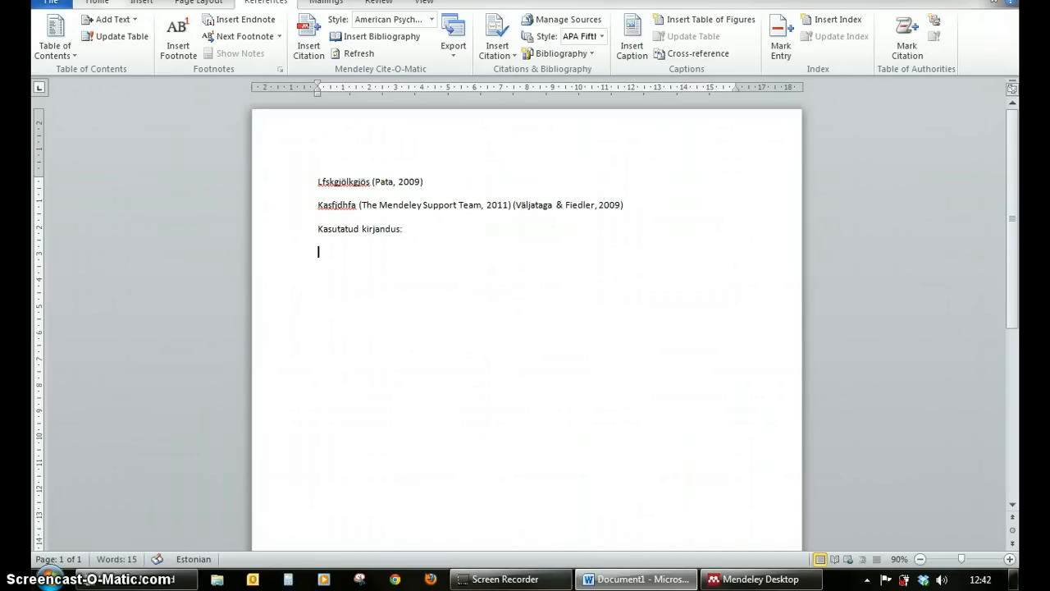
left_click(381, 37)
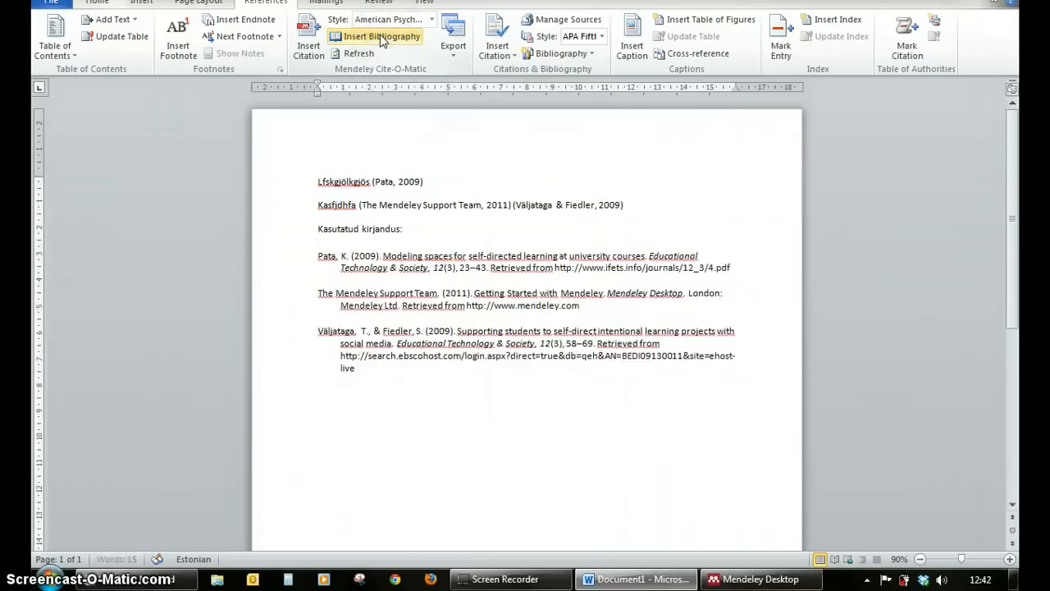
left_click(597, 404)
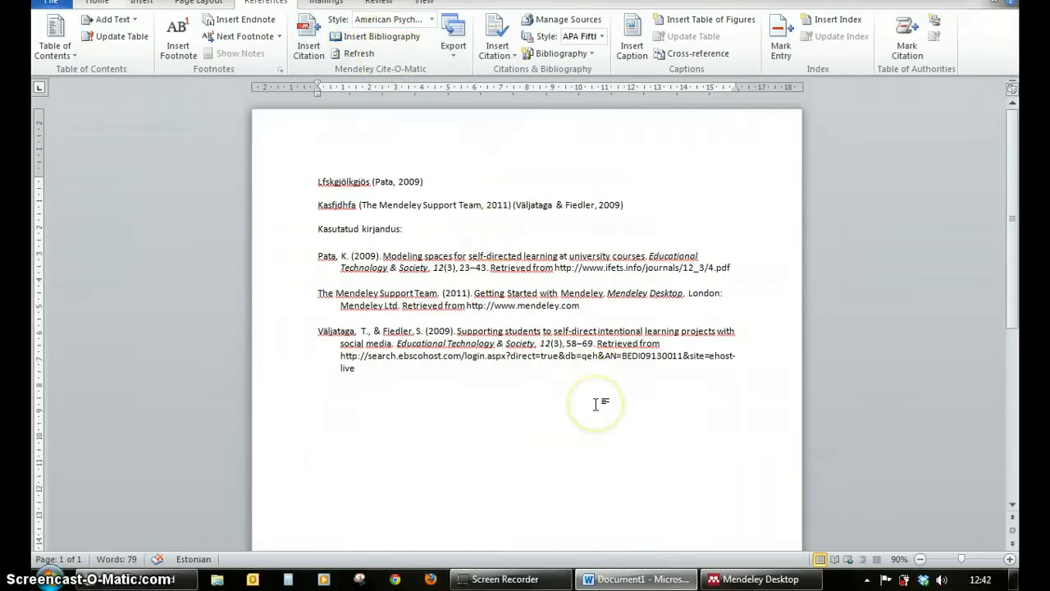
- Select the whole bibliography and look through the available Mendeley citation styles without changing the current one
left_click_drag(417, 394, 273, 256)
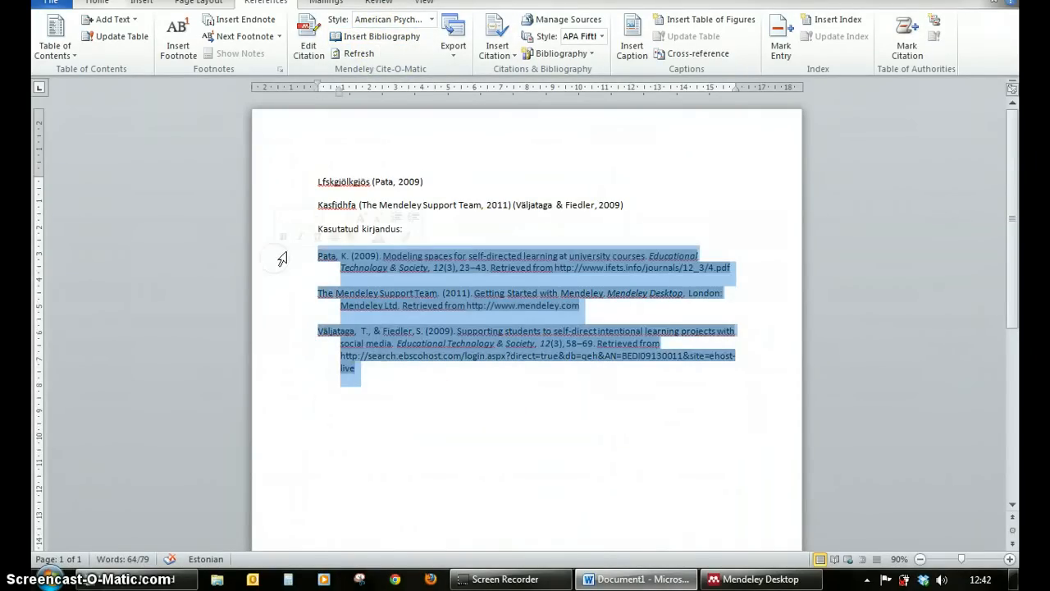
left_click(433, 22)
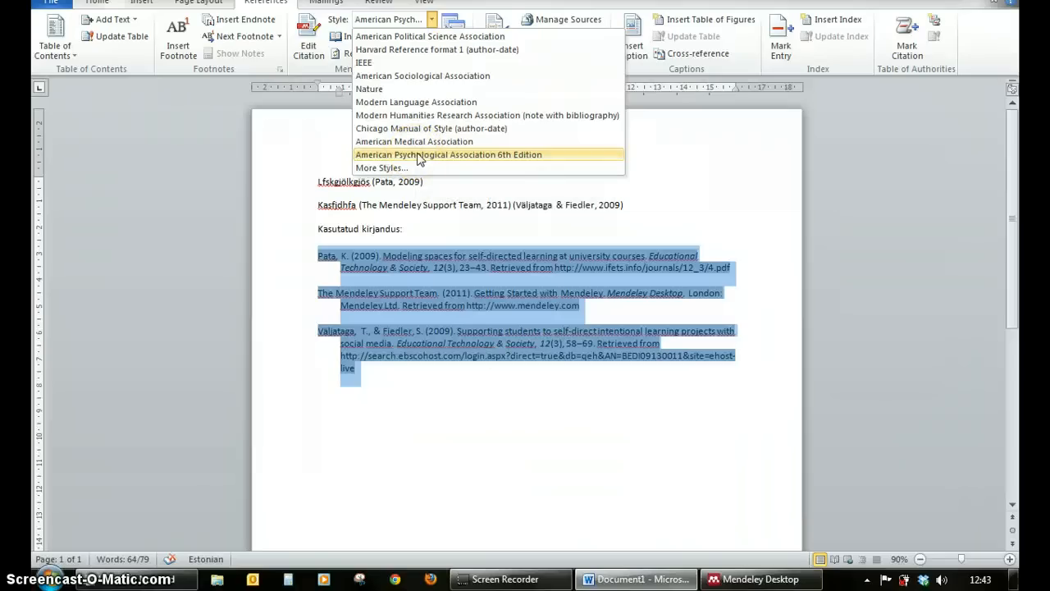
left_click(552, 466)
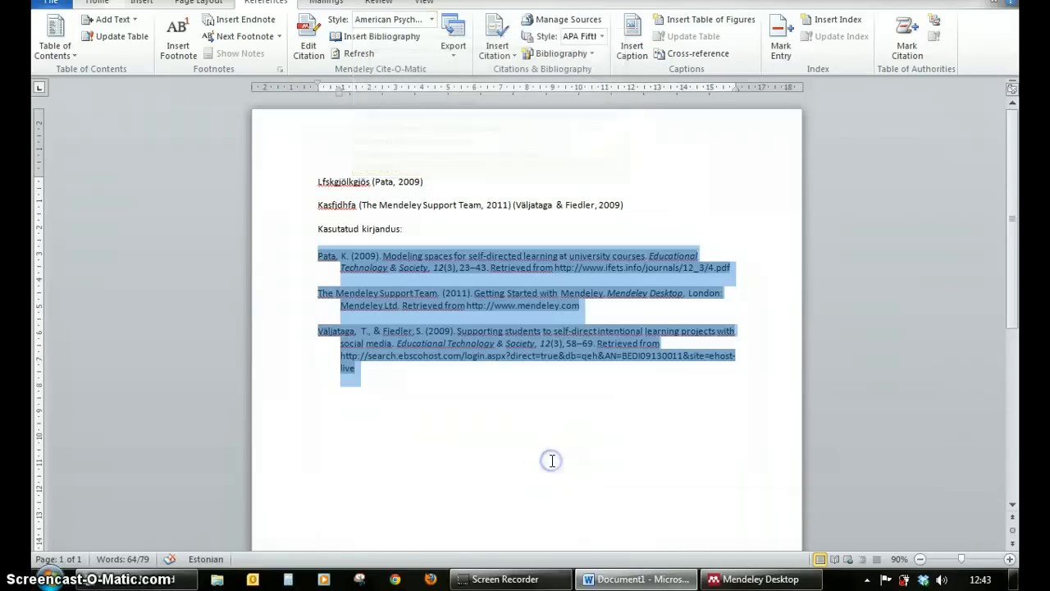